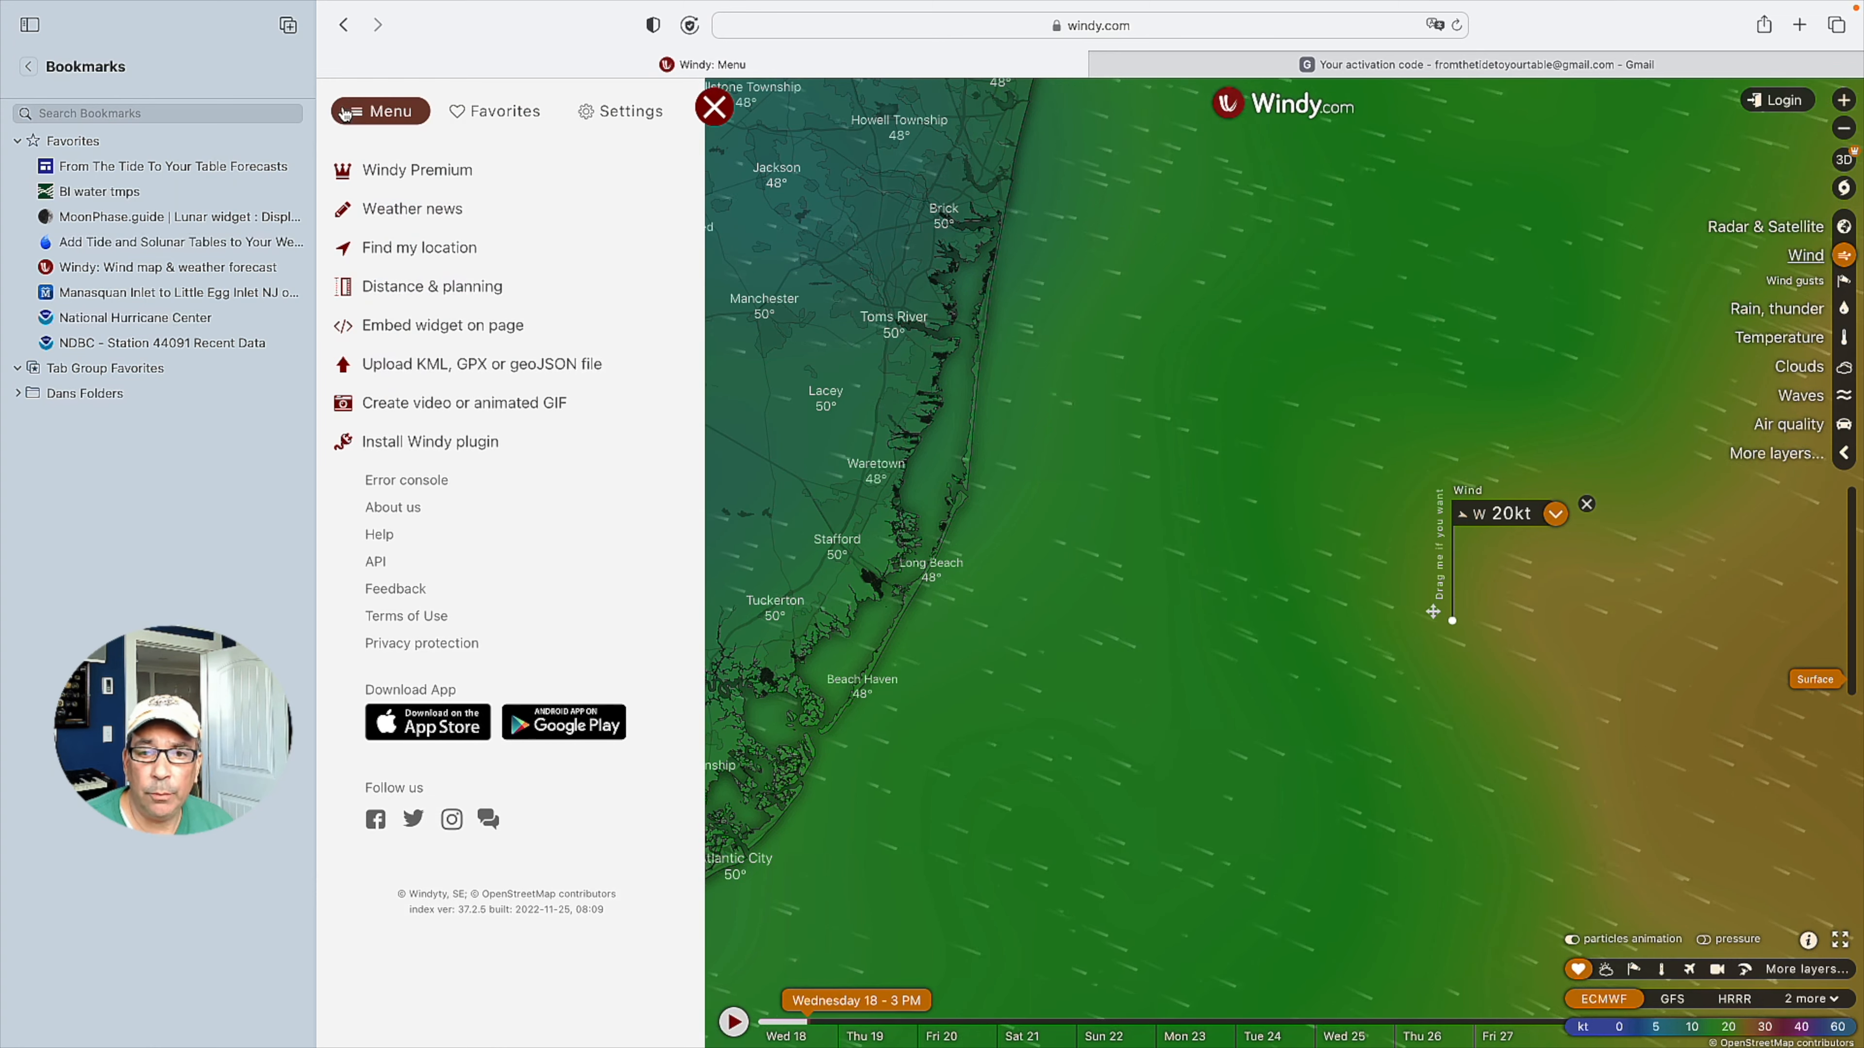
Step: Open Windy's embeddable widget settings for the wind map and copy its 650 by 450 px HTML code
left_click(410, 335)
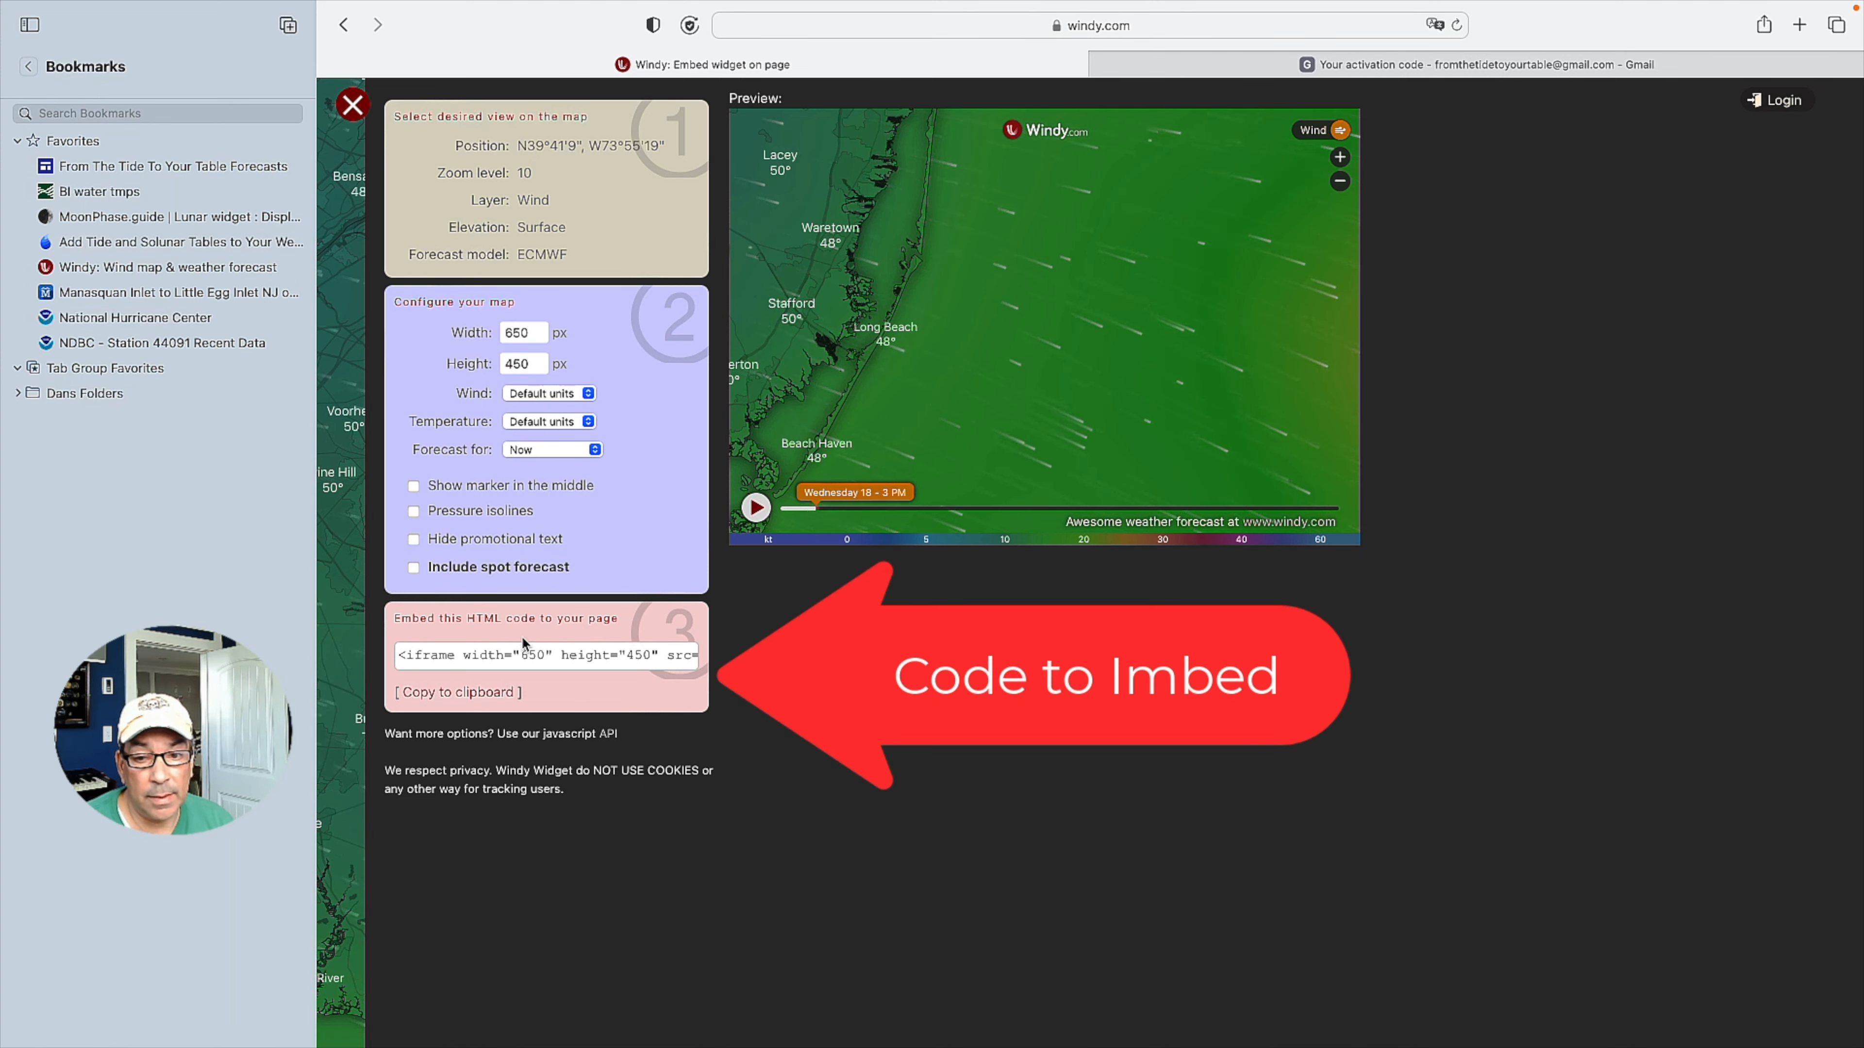
left_click(443, 694)
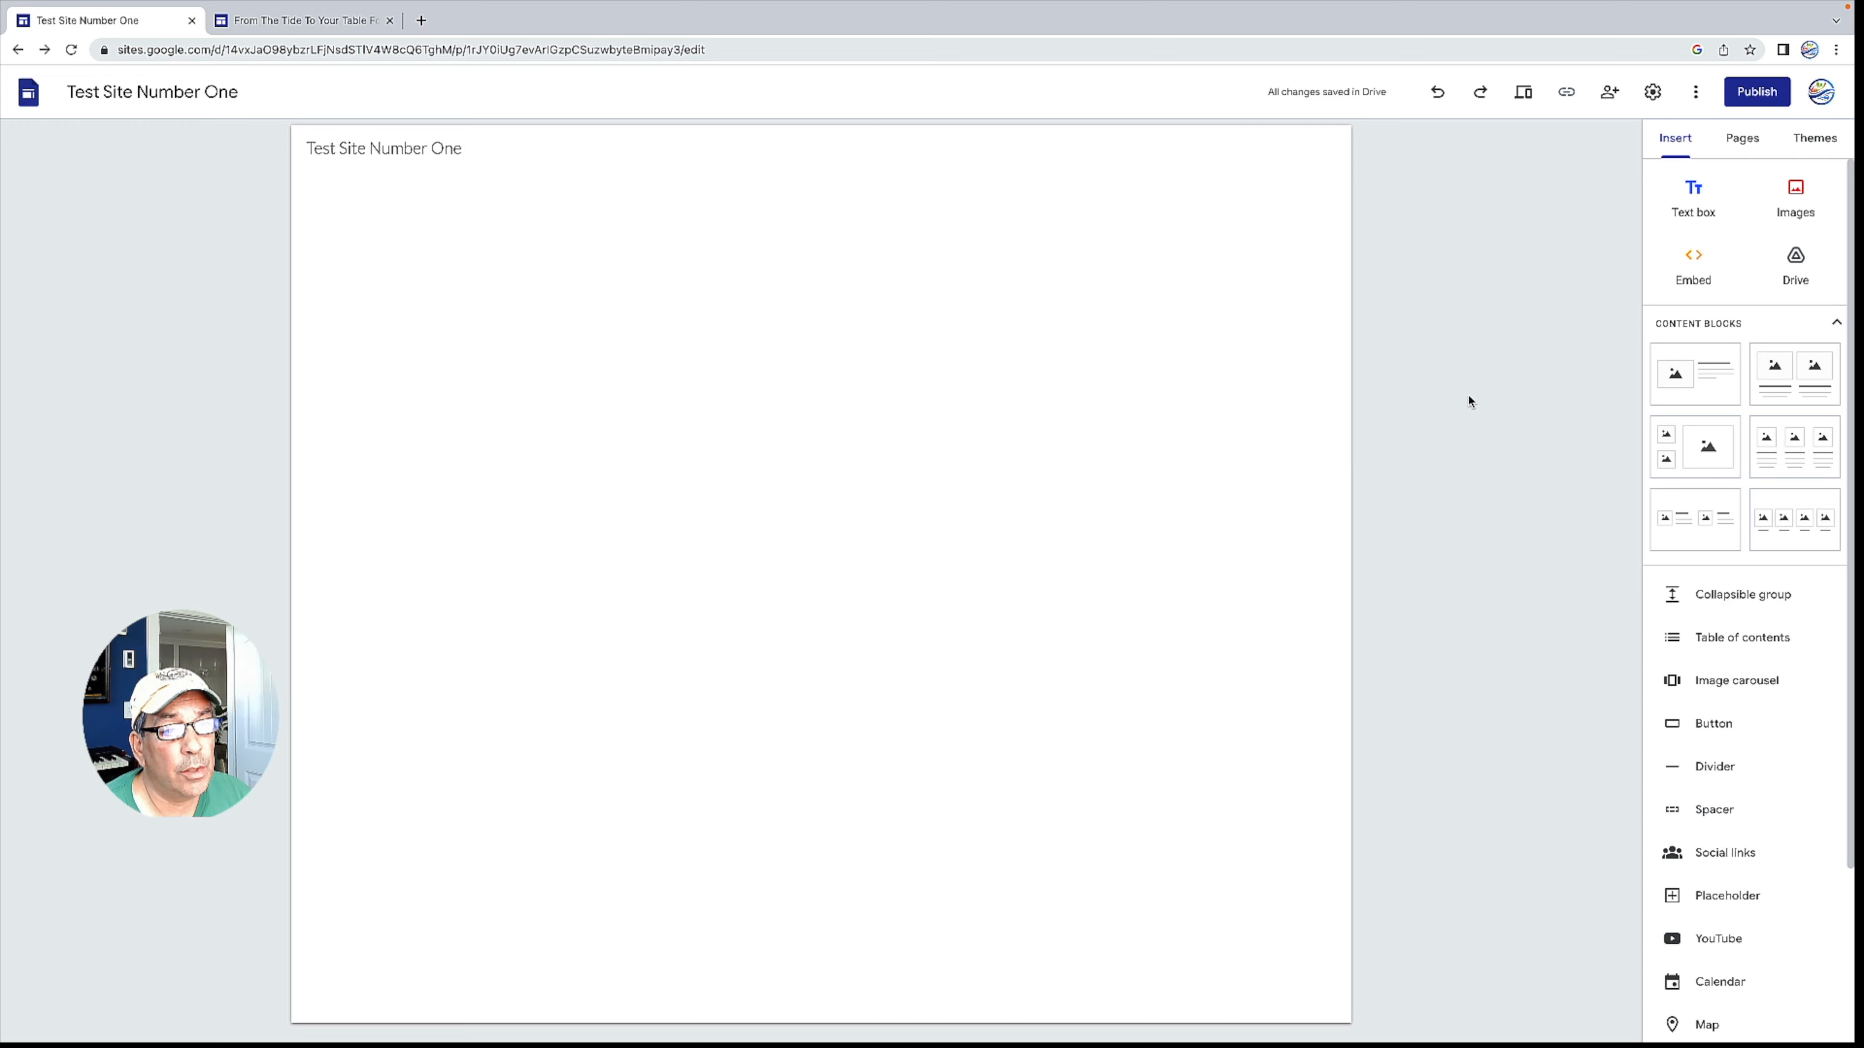
Step: Switch to Google Sites, embed the copied Windy map code in Test Site Number One, and shrink the map to a narrower block
left_click(1692, 265)
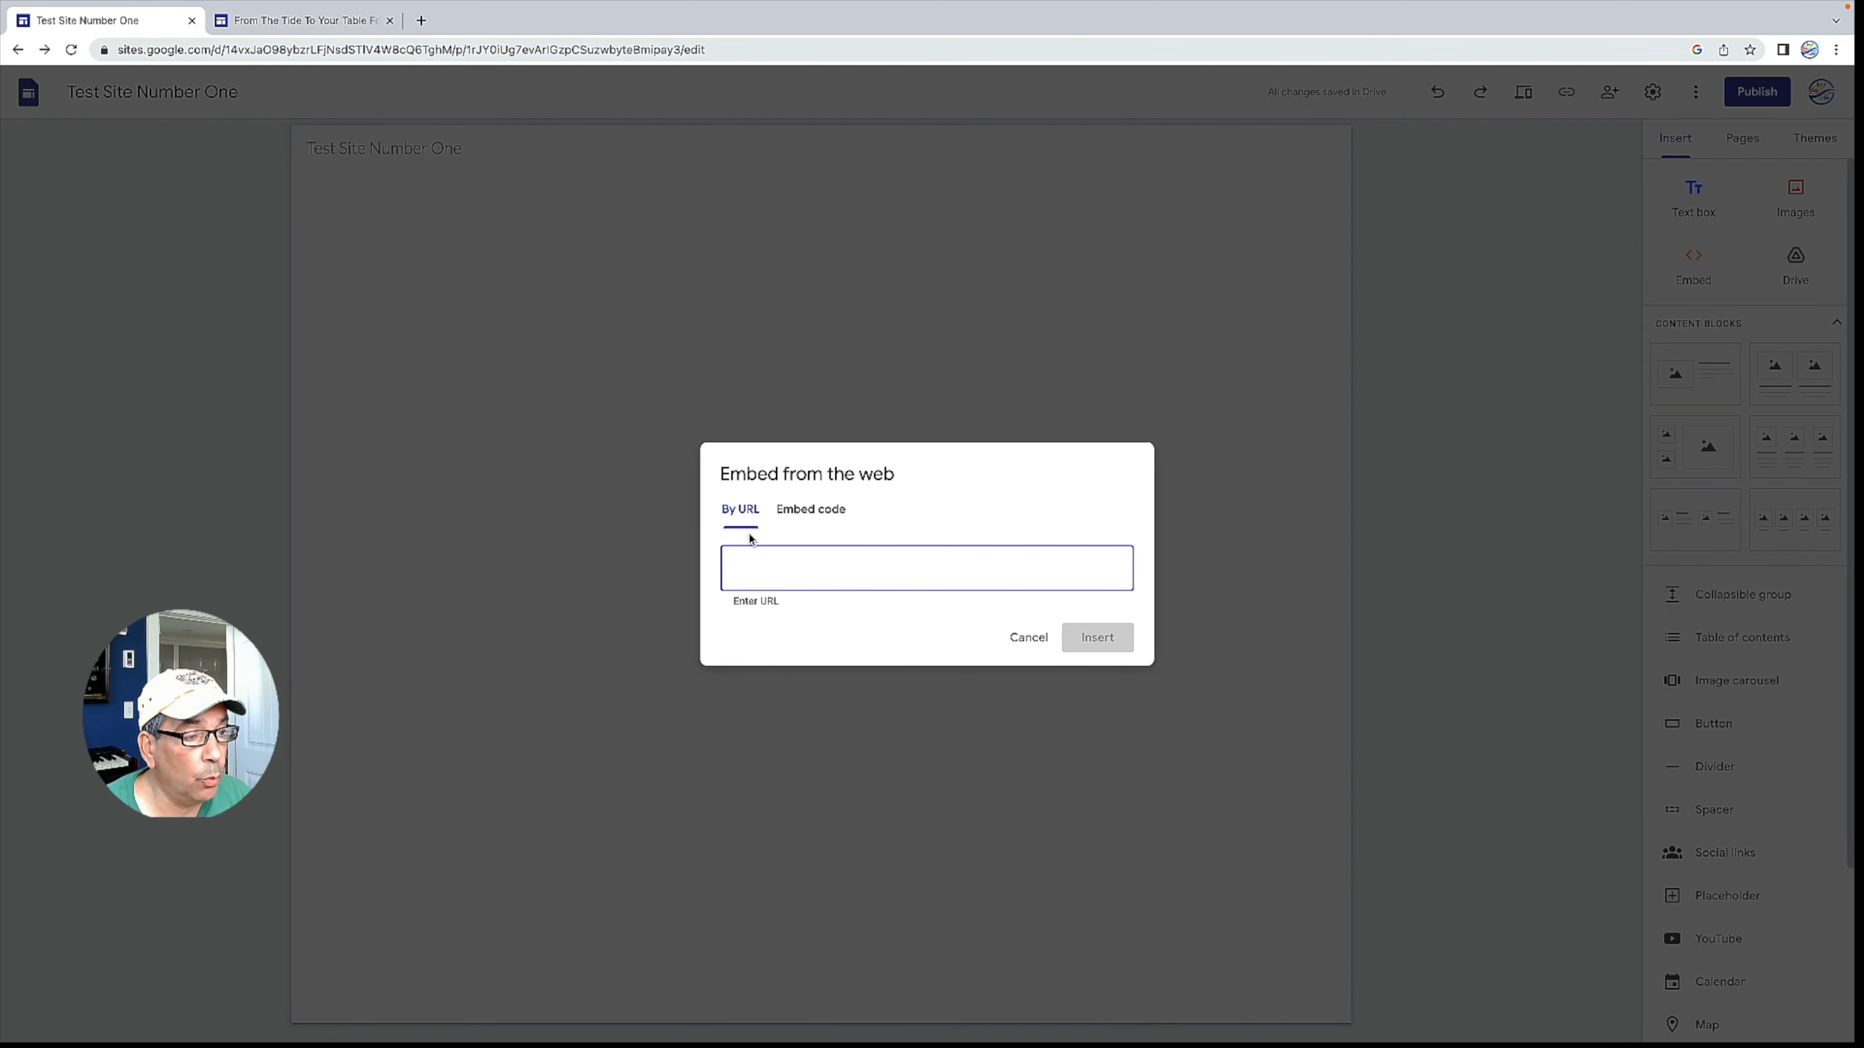
left_click(811, 509)
type("<iframe width=\"650\" height=\"450\" src=\"https://embed.windy.com/embed2.html?lat=39.686&lon=-73.922&detailLat=39.686&detailLon=-73.922&width=650&height=450&zoom=10&level=surface&overlay=wind&product=ecmwf&menu=&message=&marker=&calendar=now&pressure=&type=map&location=coordinates&detail=&metricWind=default&metricTemp=default&radarRange=-1\" frameborder=\"0\"></iframe>")
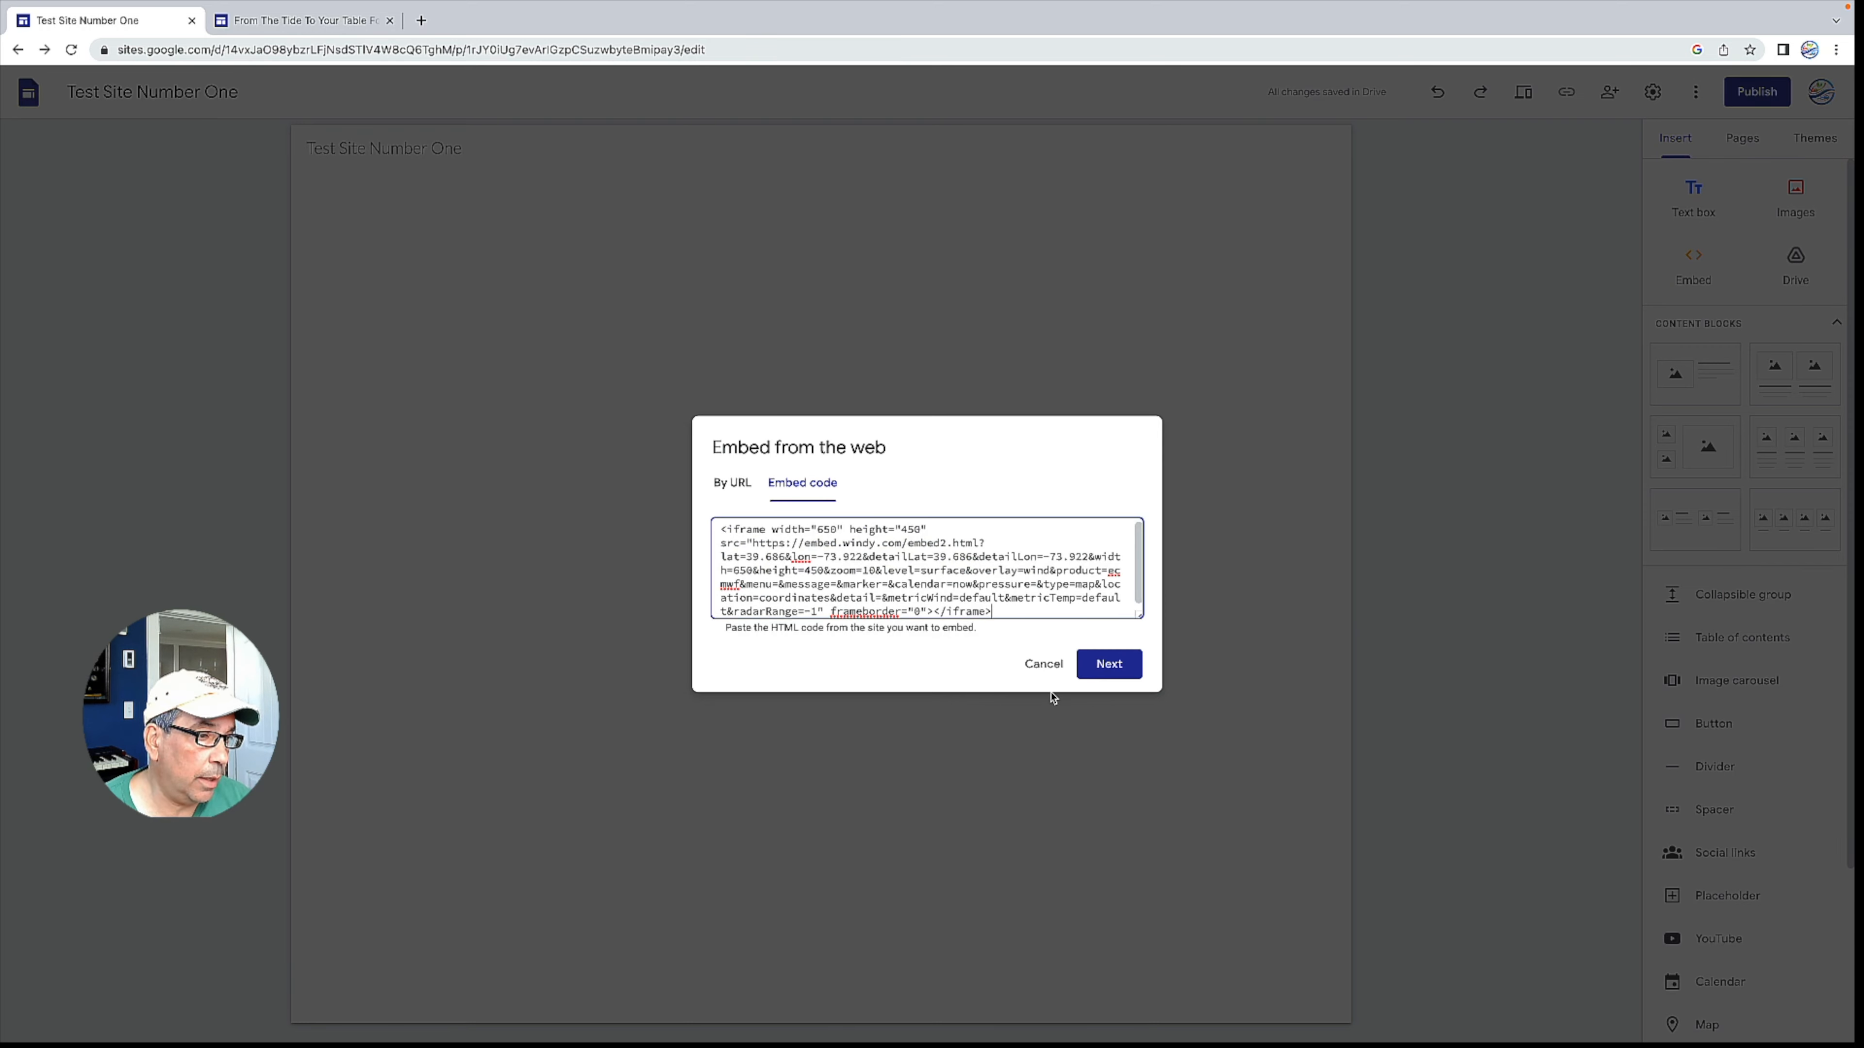
left_click(1102, 669)
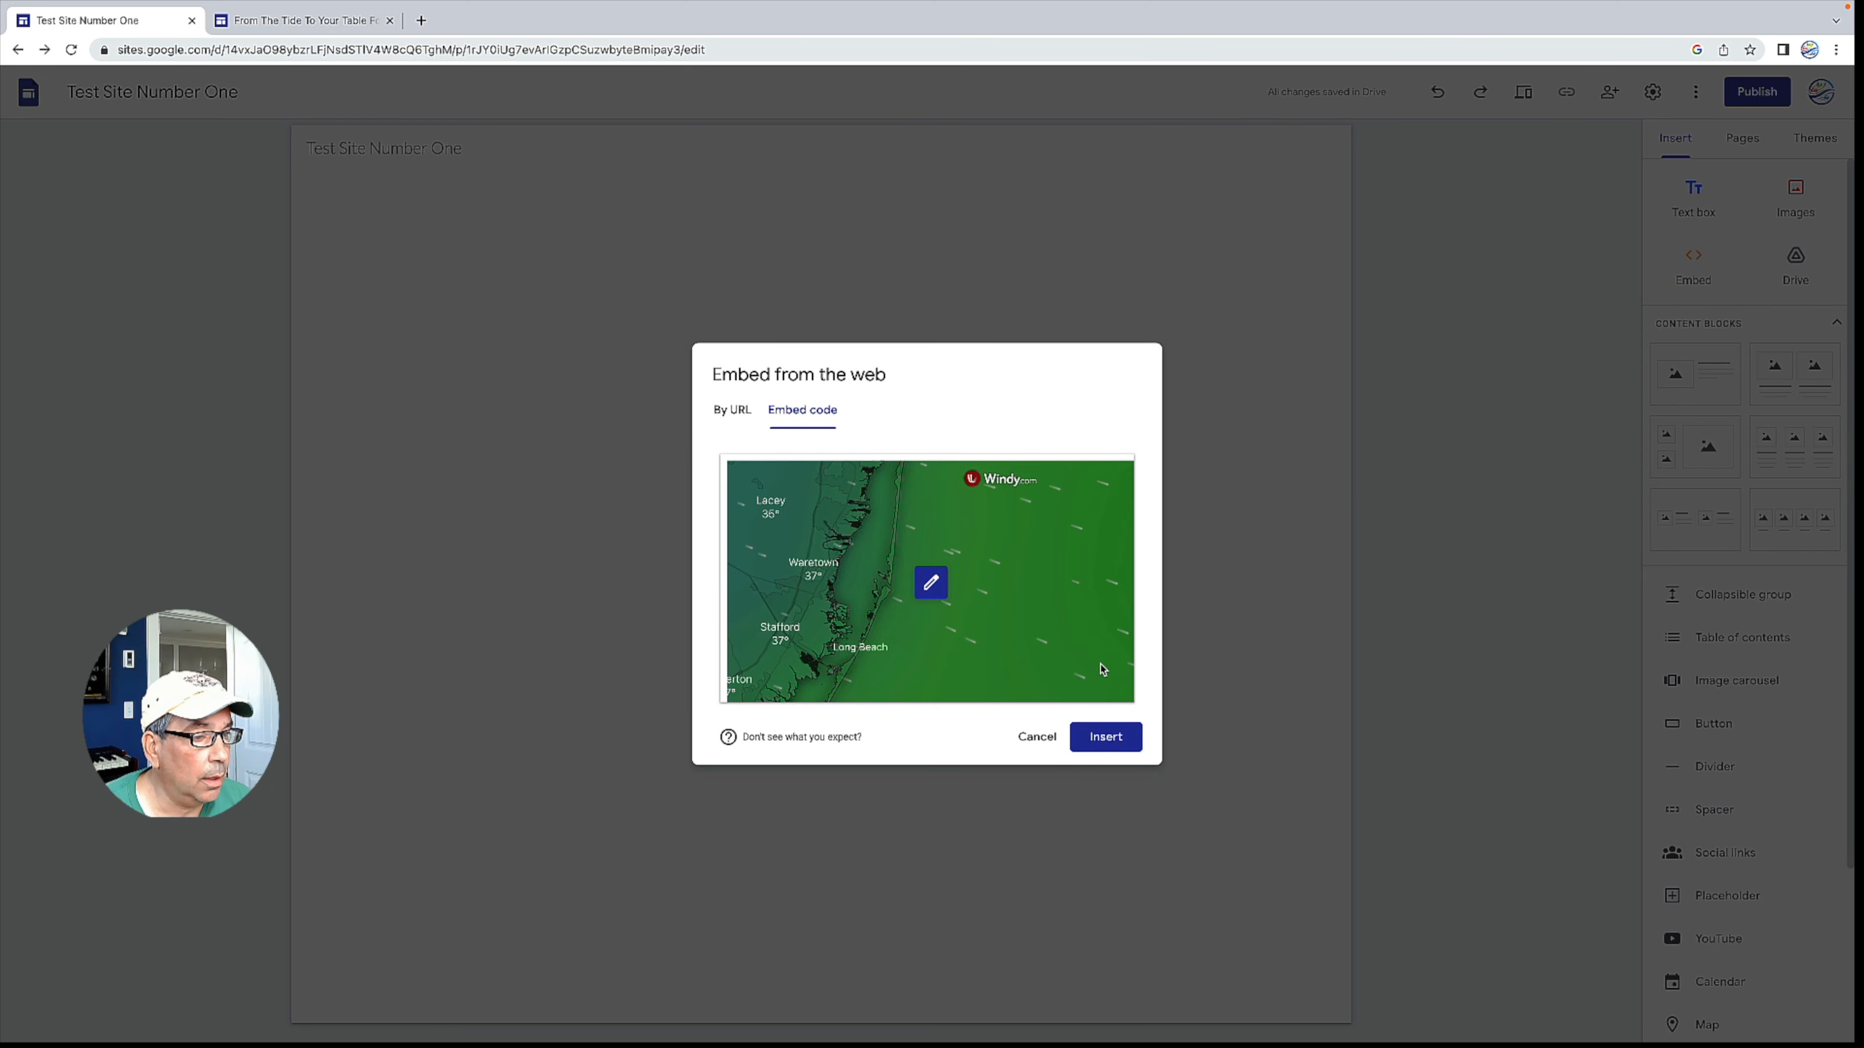
left_click(1101, 736)
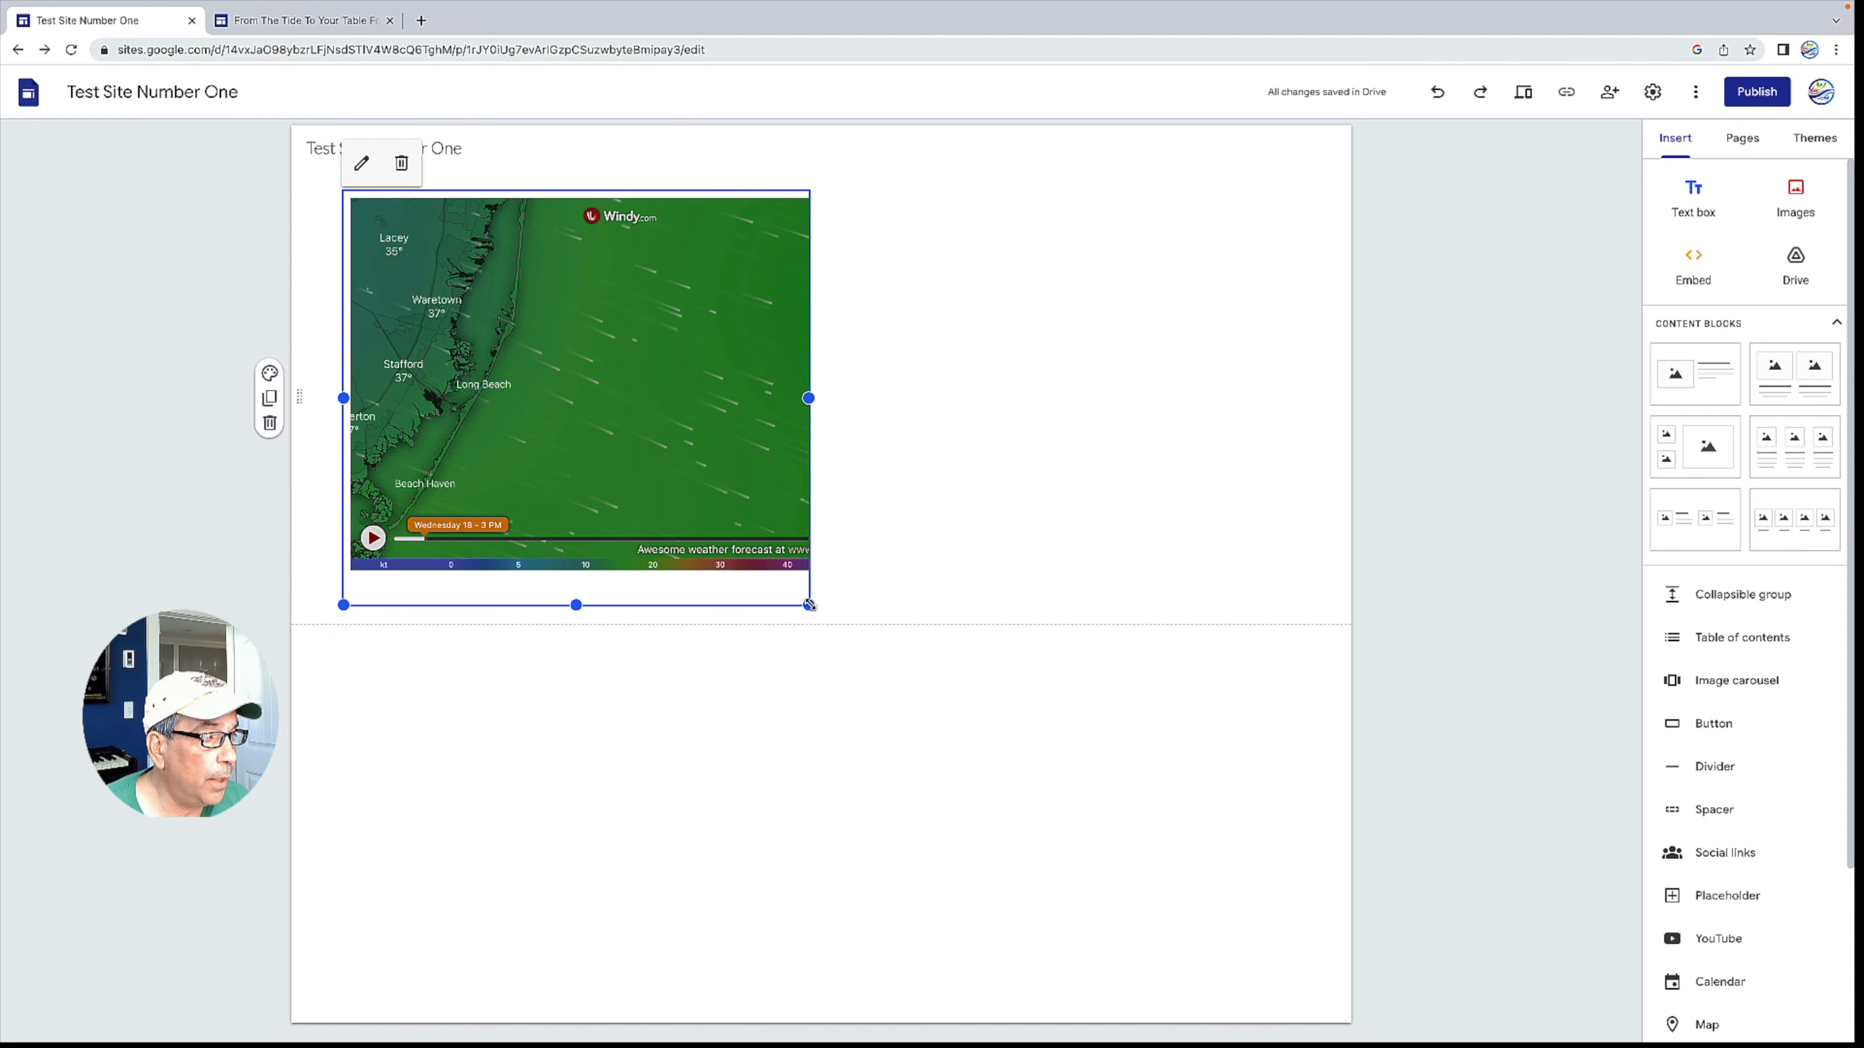
left_click_drag(807, 604, 638, 568)
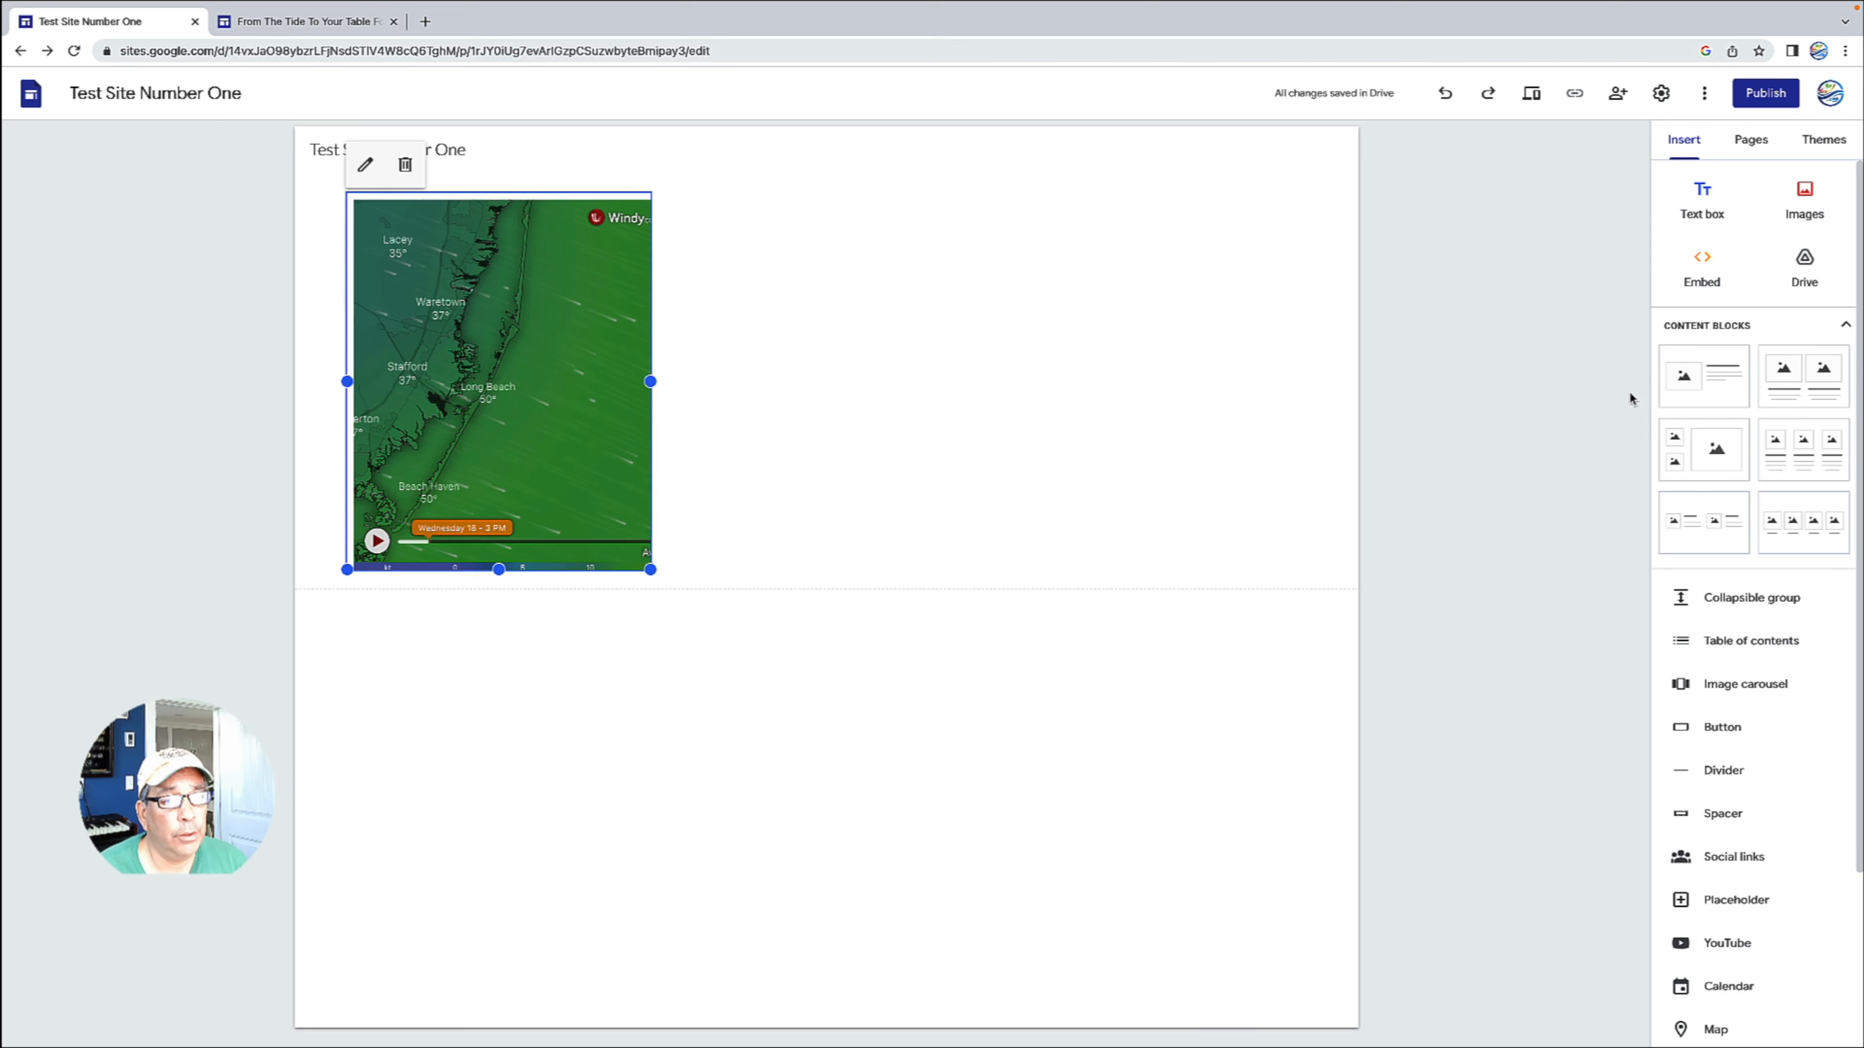
left_click(1698, 271)
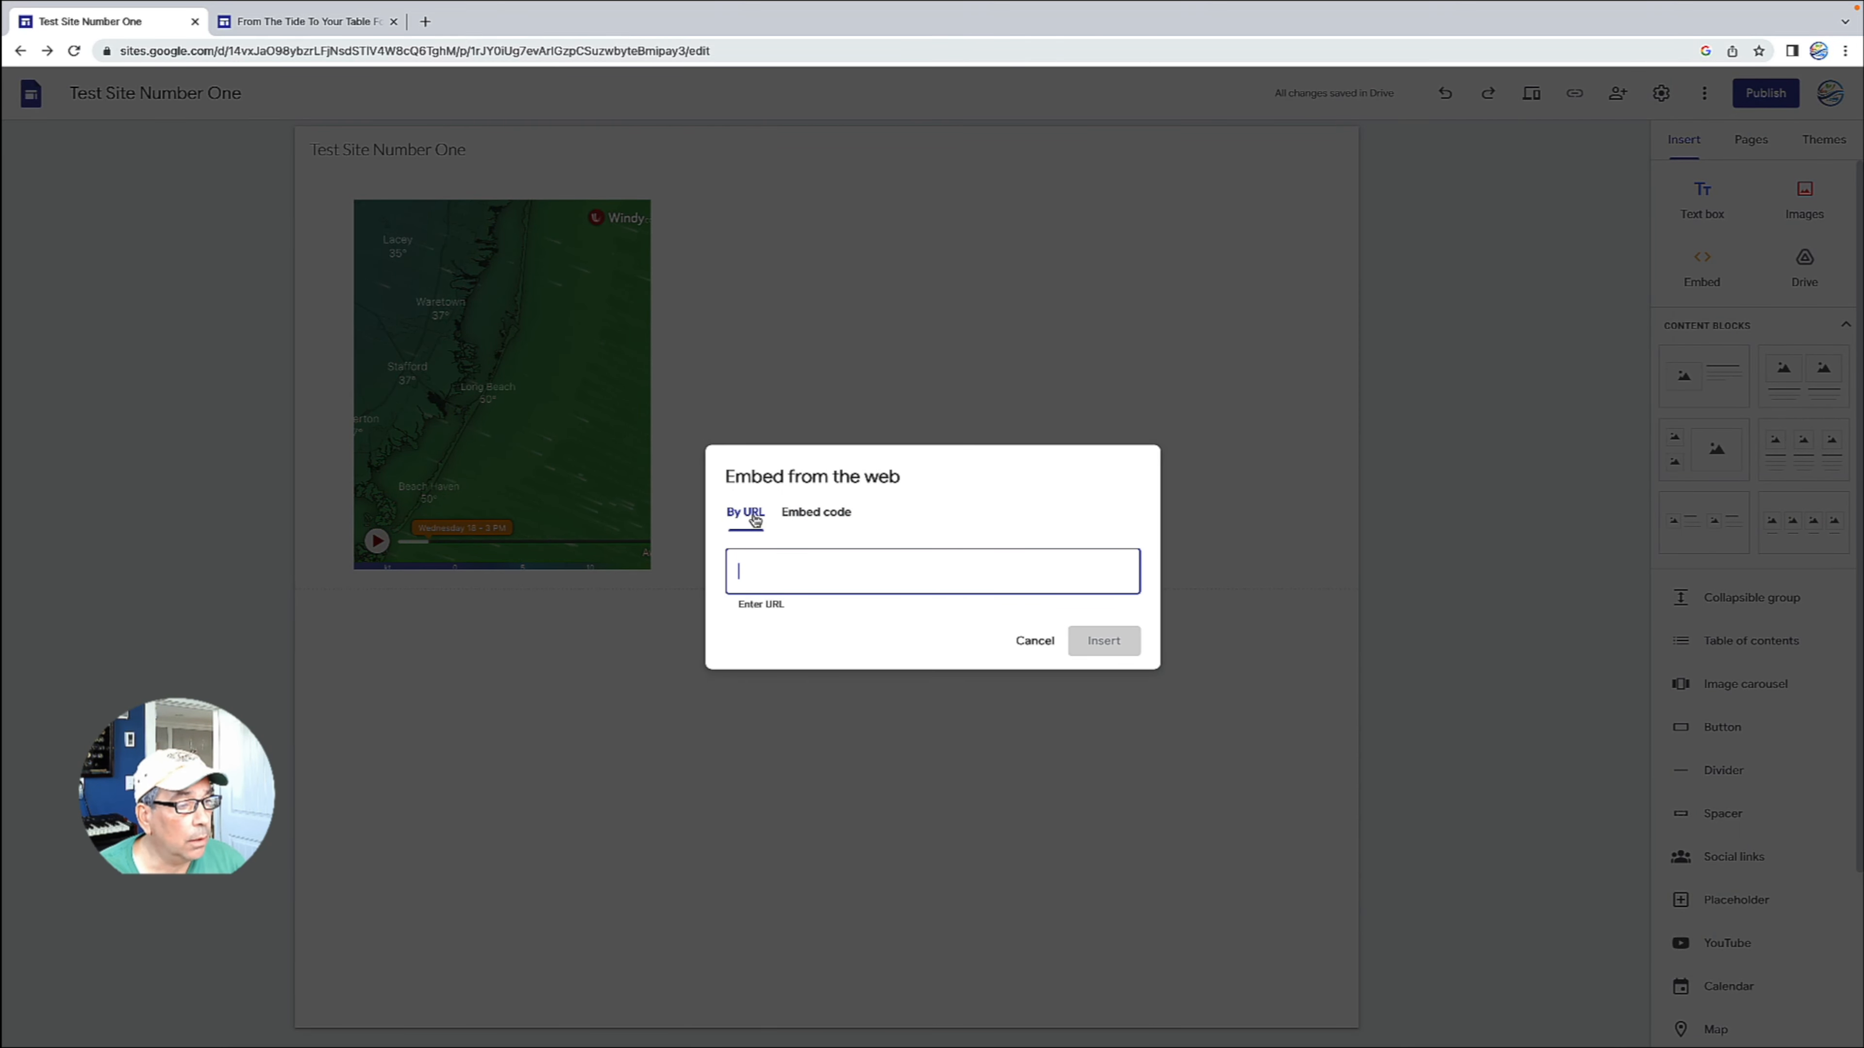
type("https://marineweather.net/coastal/manasquan-inlet-to-little-egg-inlet-nj-out-20-nm-coastal-forecast")
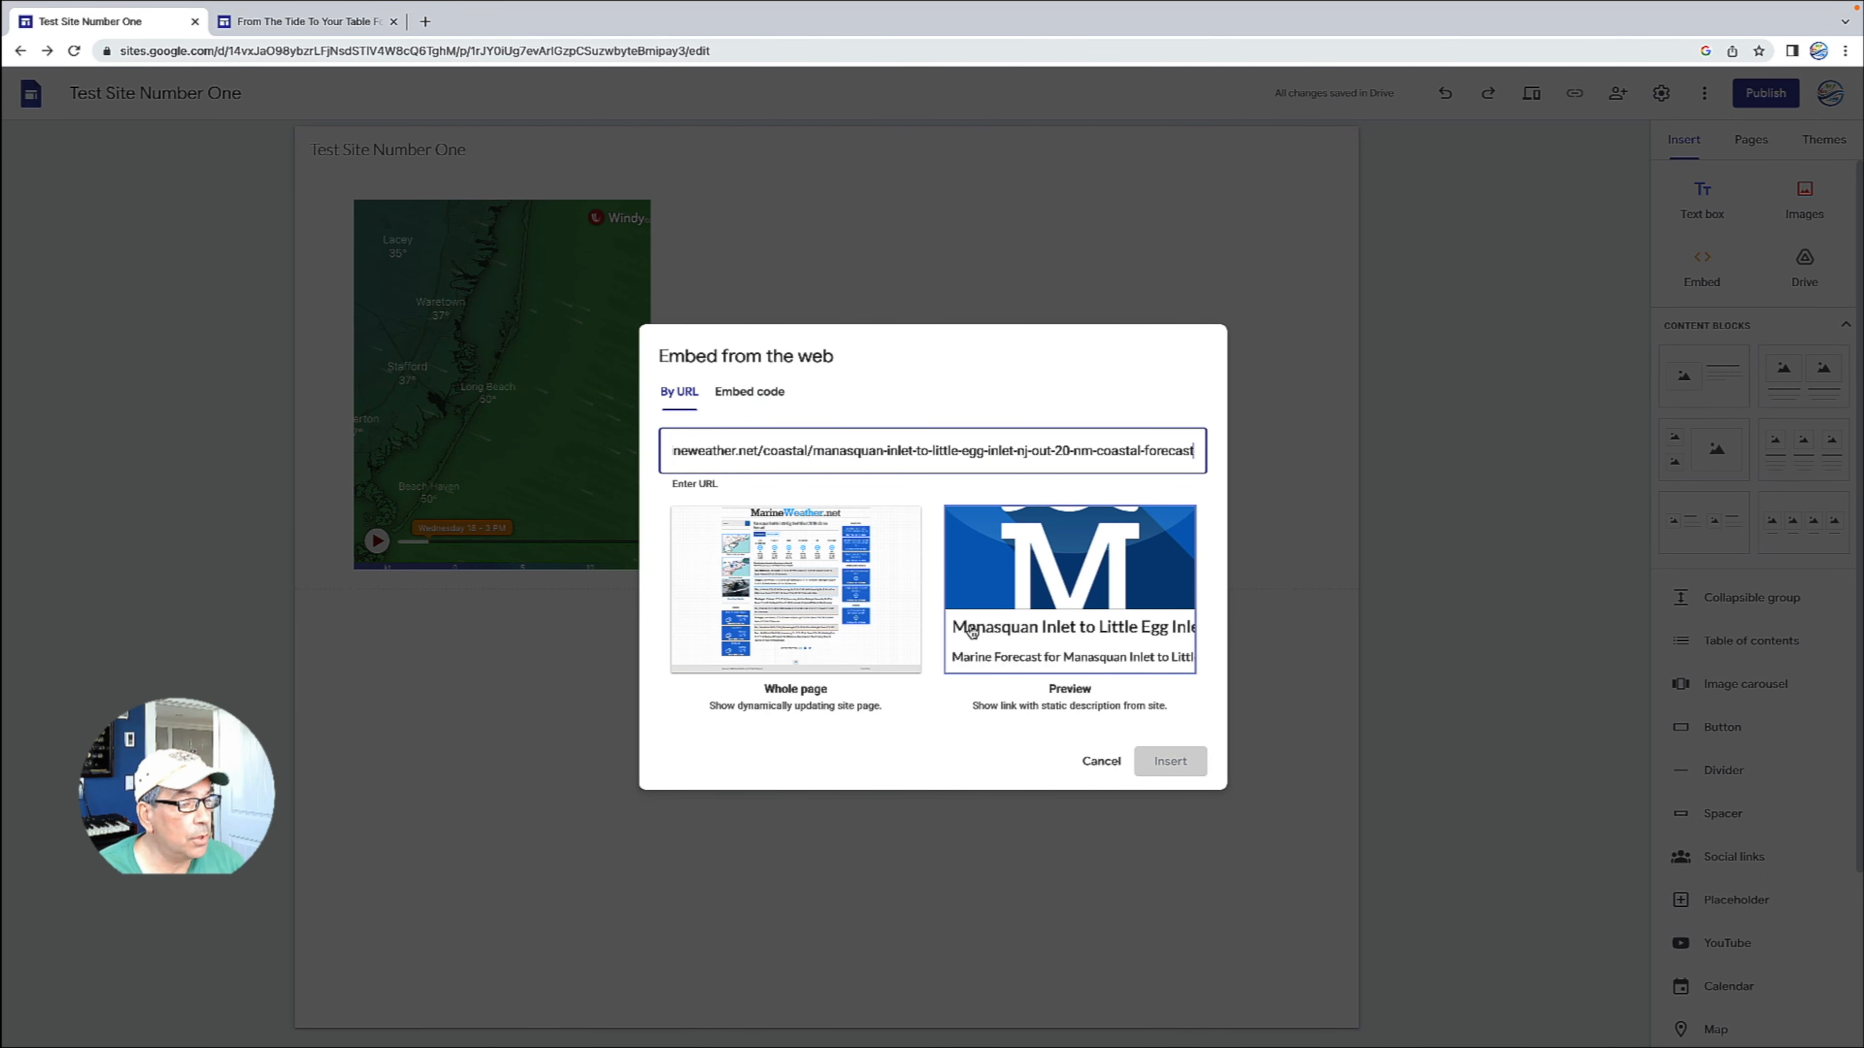
left_click(751, 629)
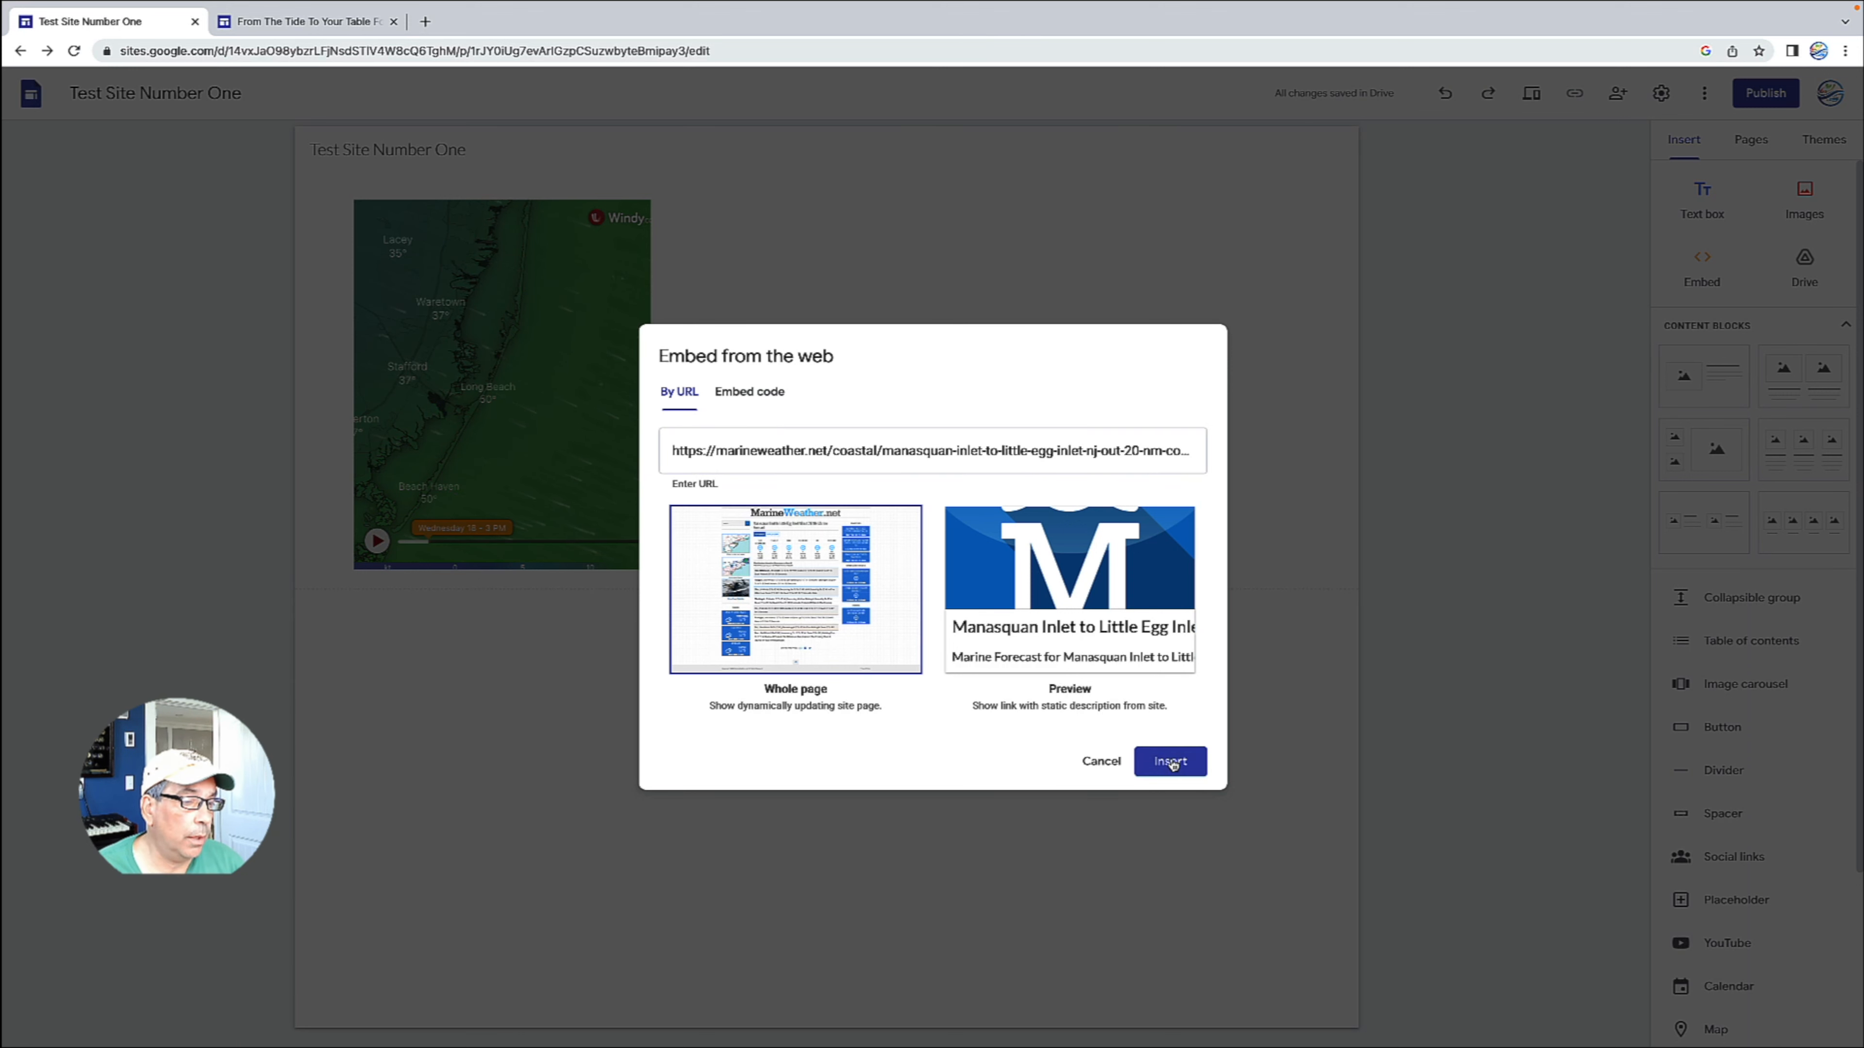
left_click(1171, 764)
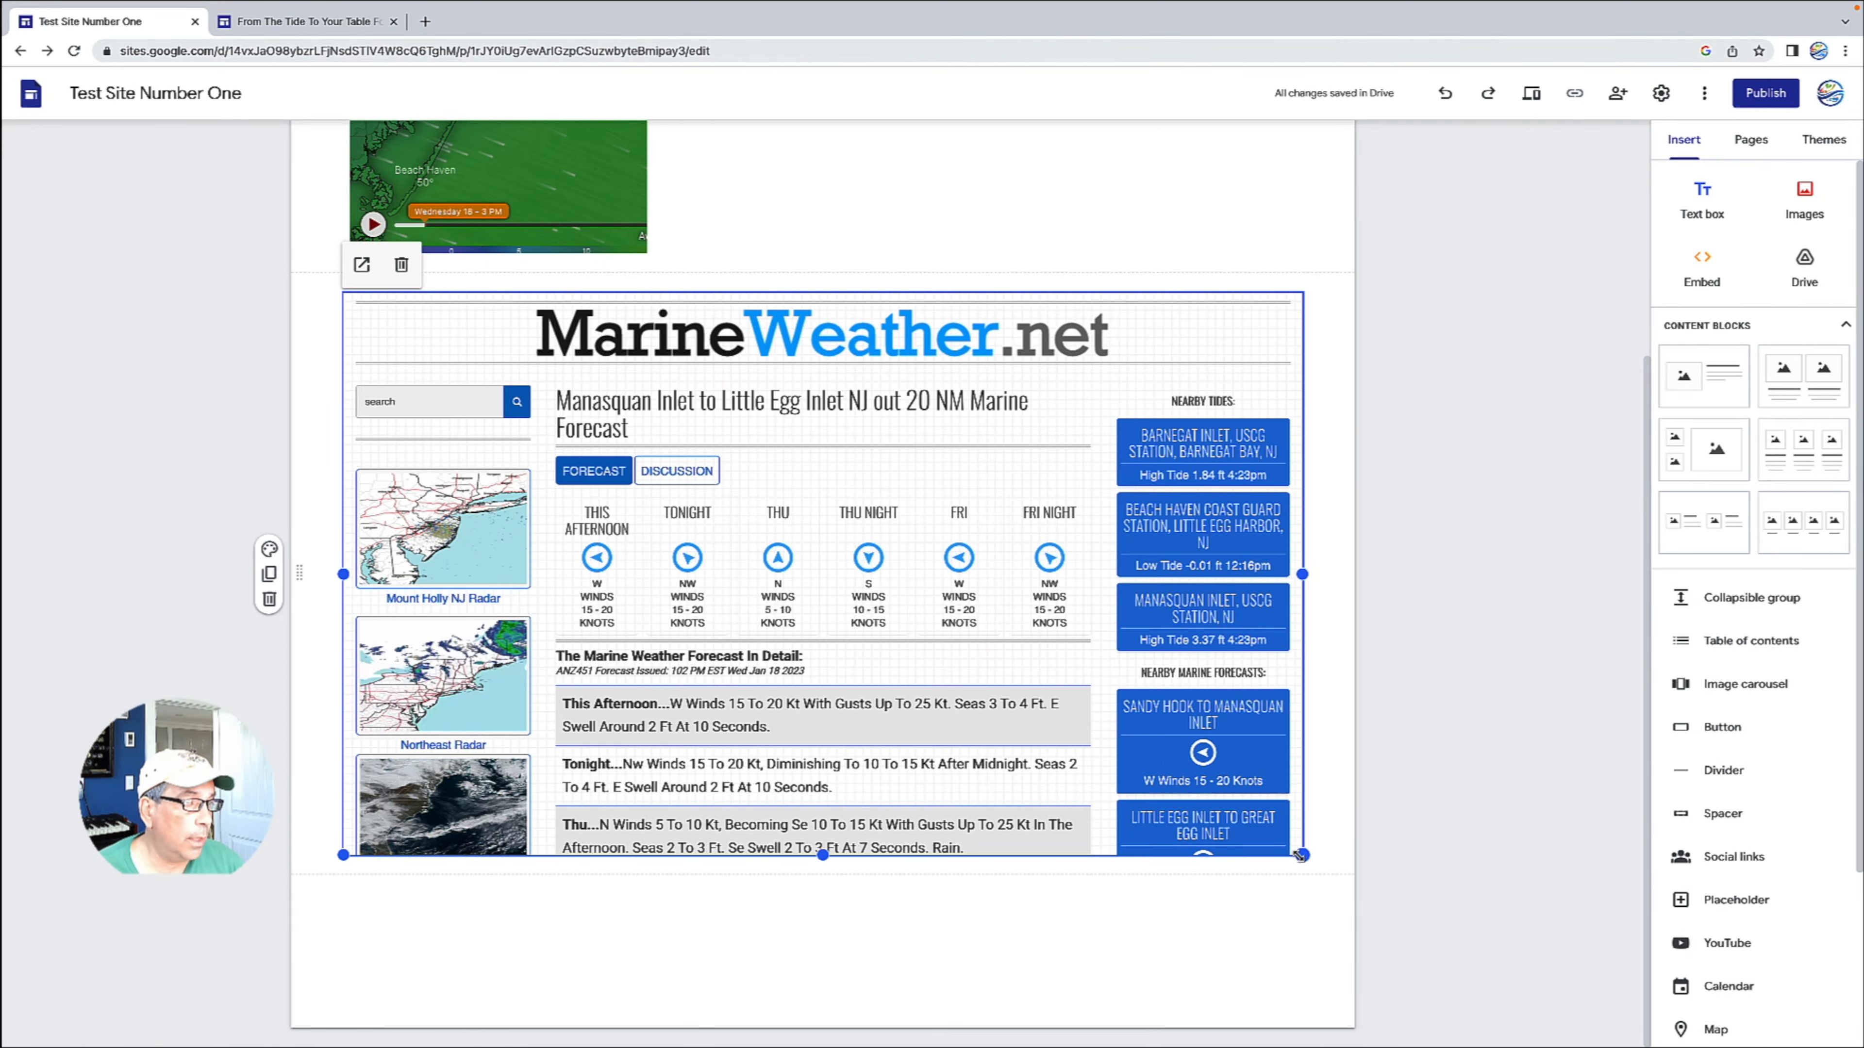
Step: Shrink the embedded MarineWeather.net page and place it beside the Windy map in the same section
left_click_drag(1302, 855, 990, 778)
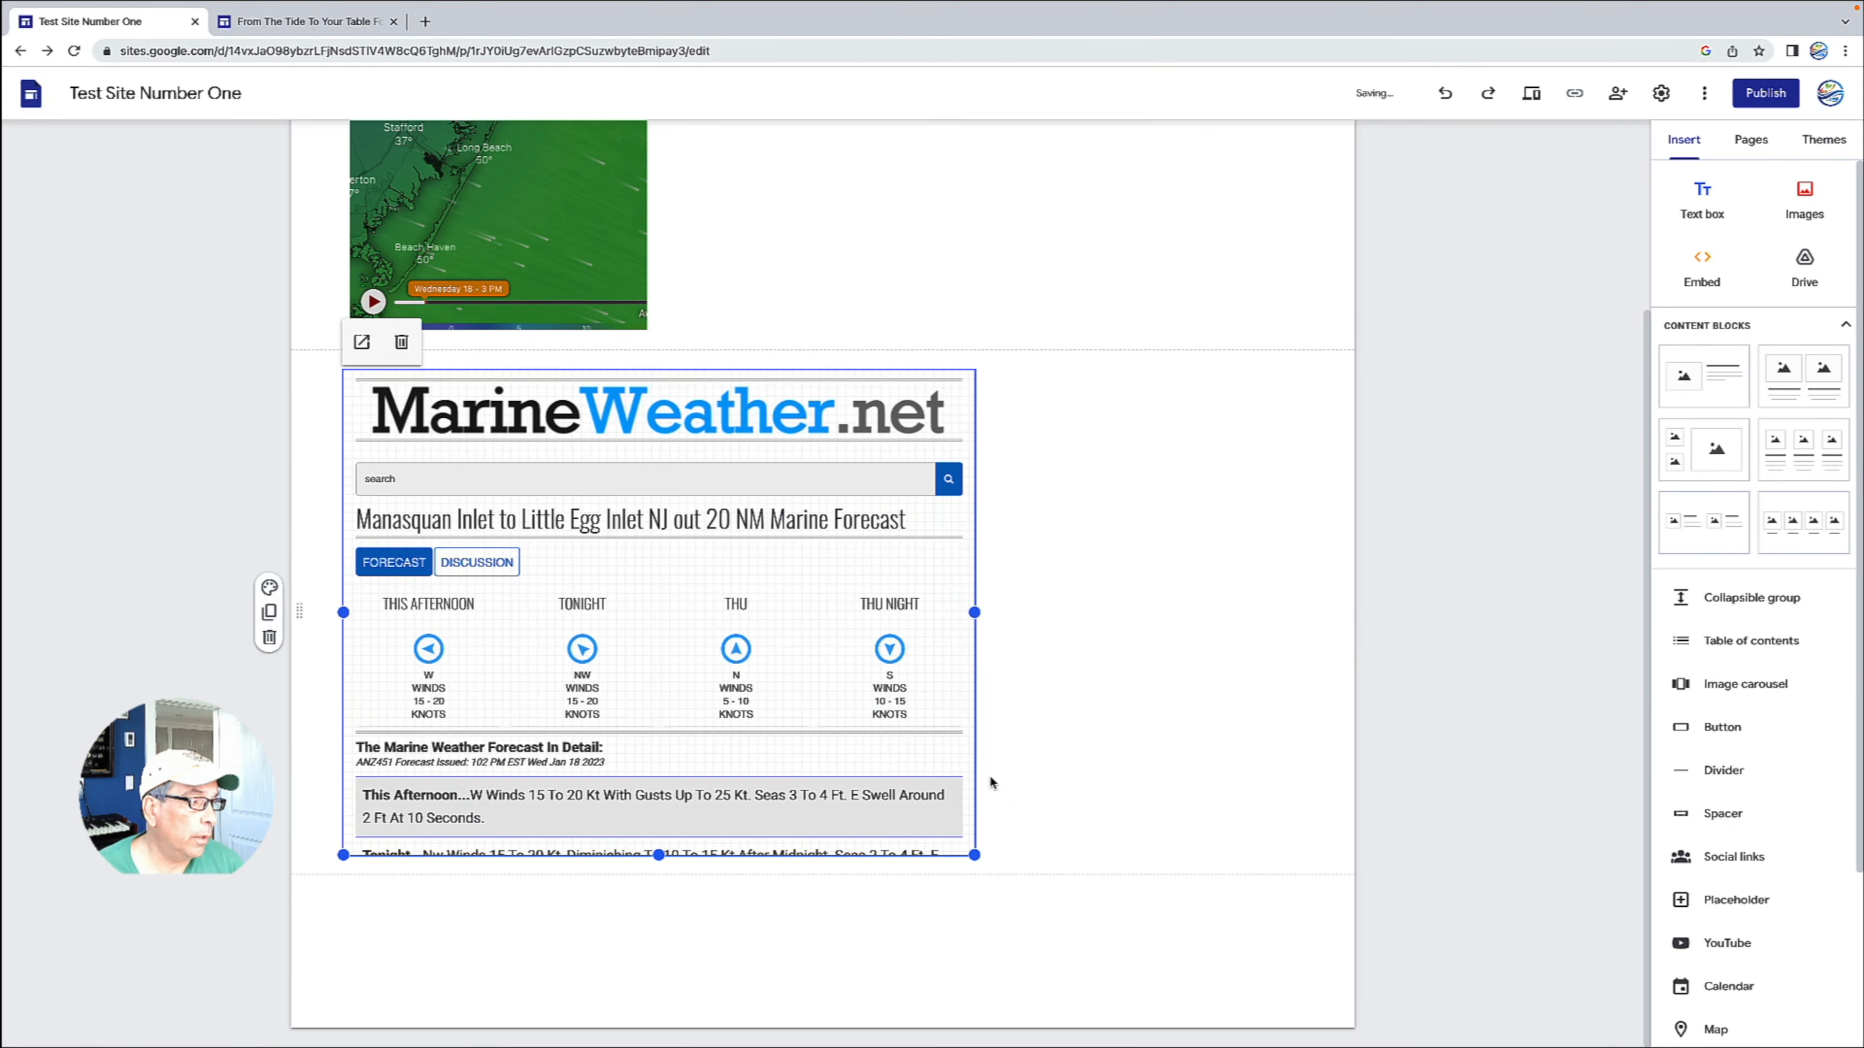
left_click_drag(682, 639, 926, 303)
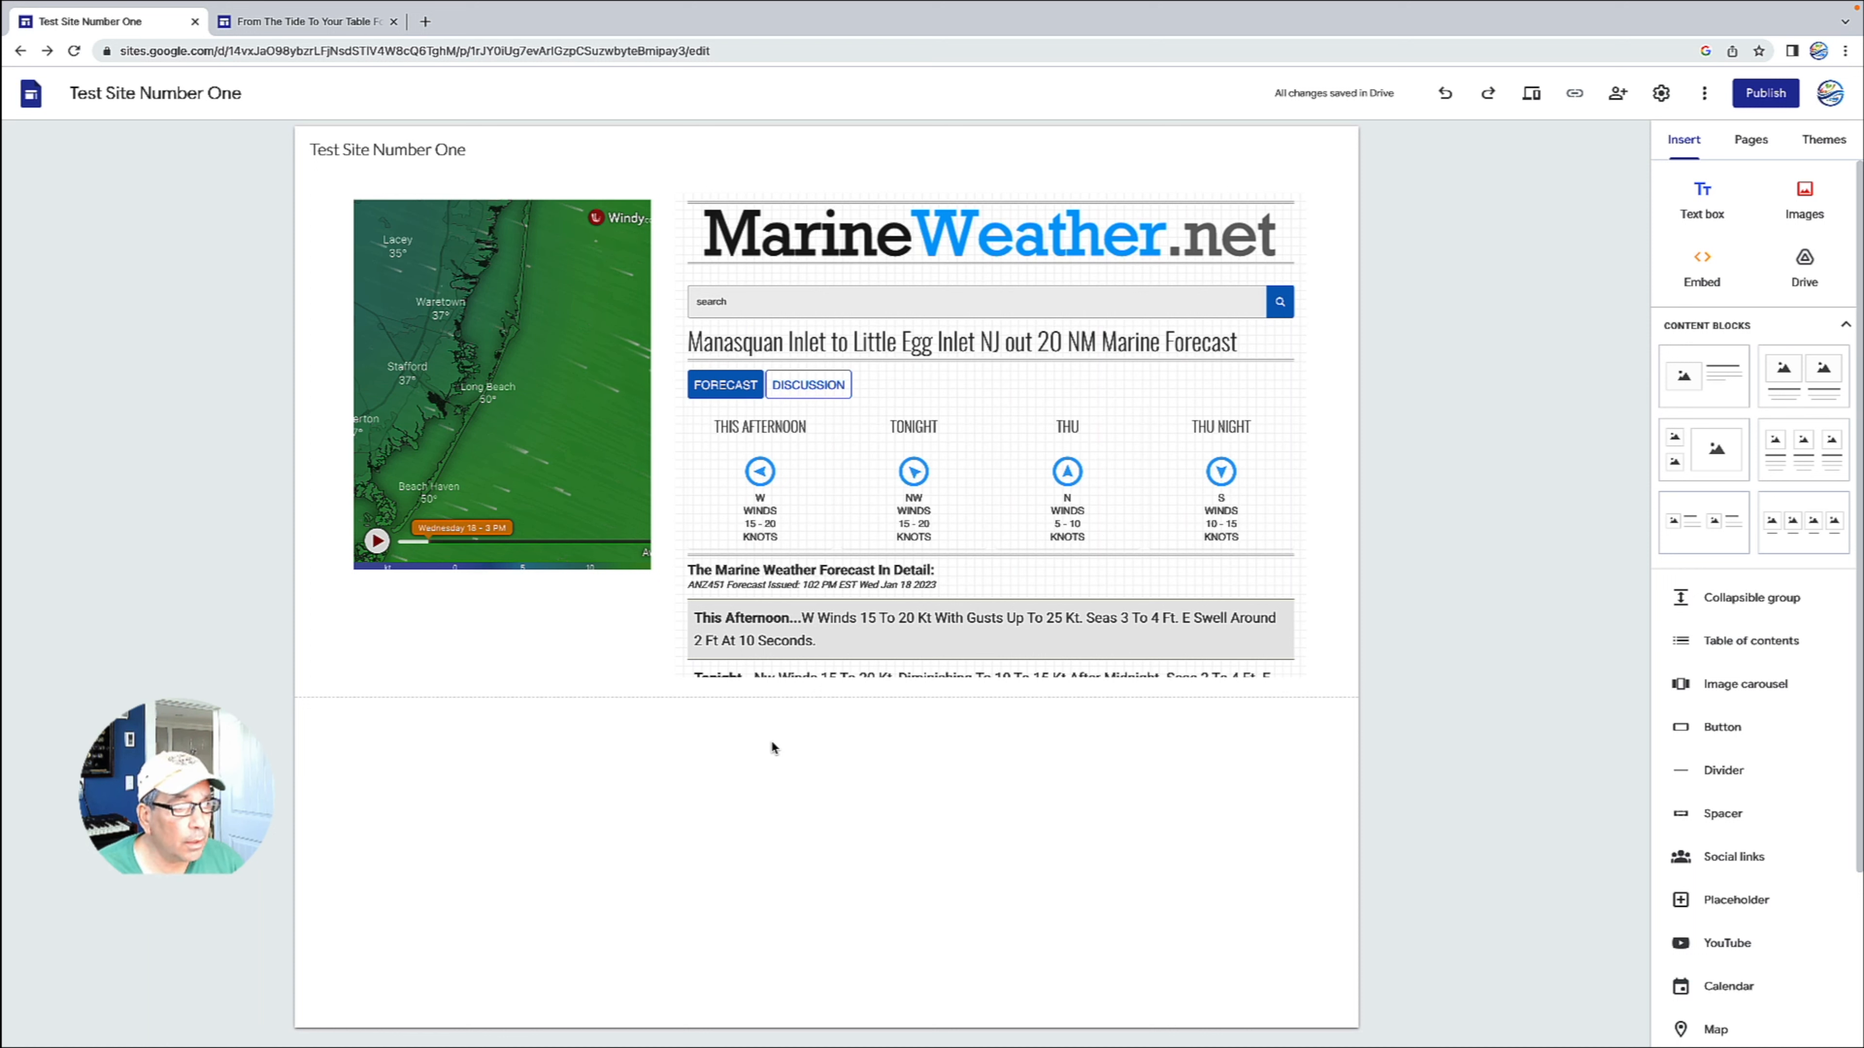
Step: Review the site's web publishing options, and close them without publishing
left_click(1759, 96)
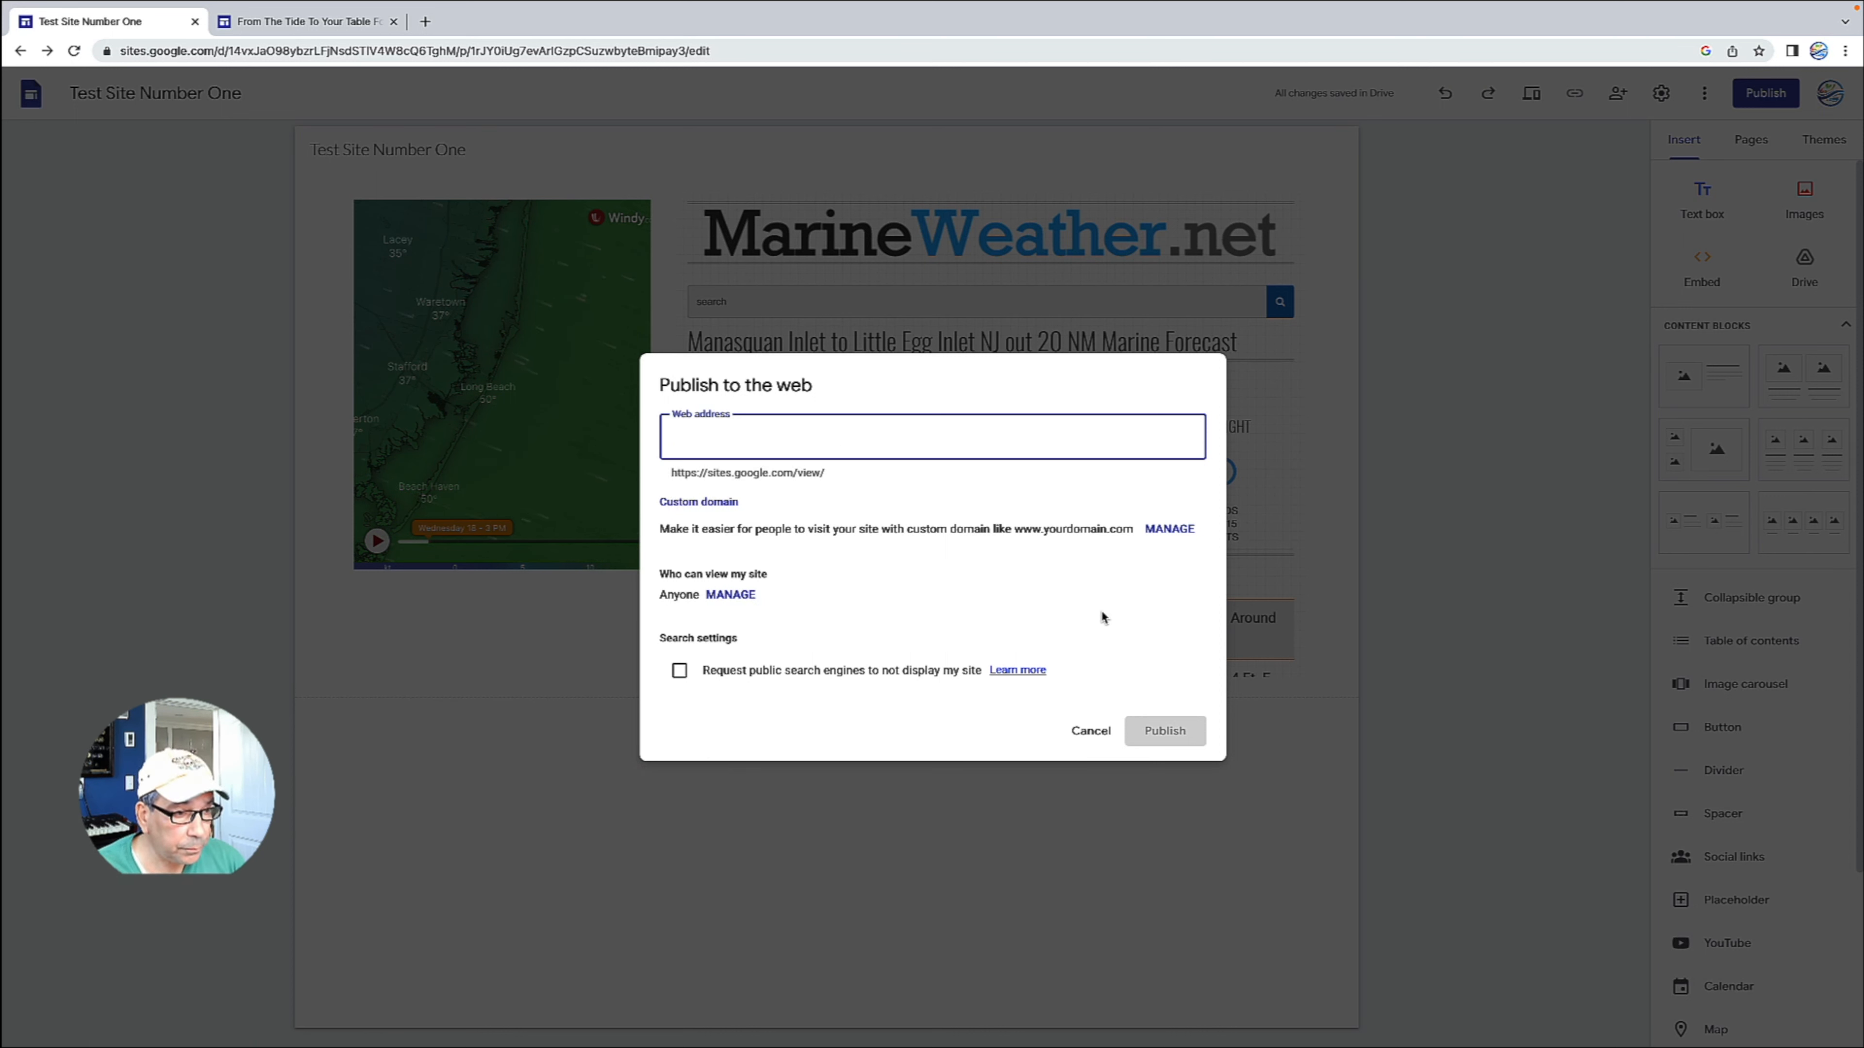
left_click(1092, 731)
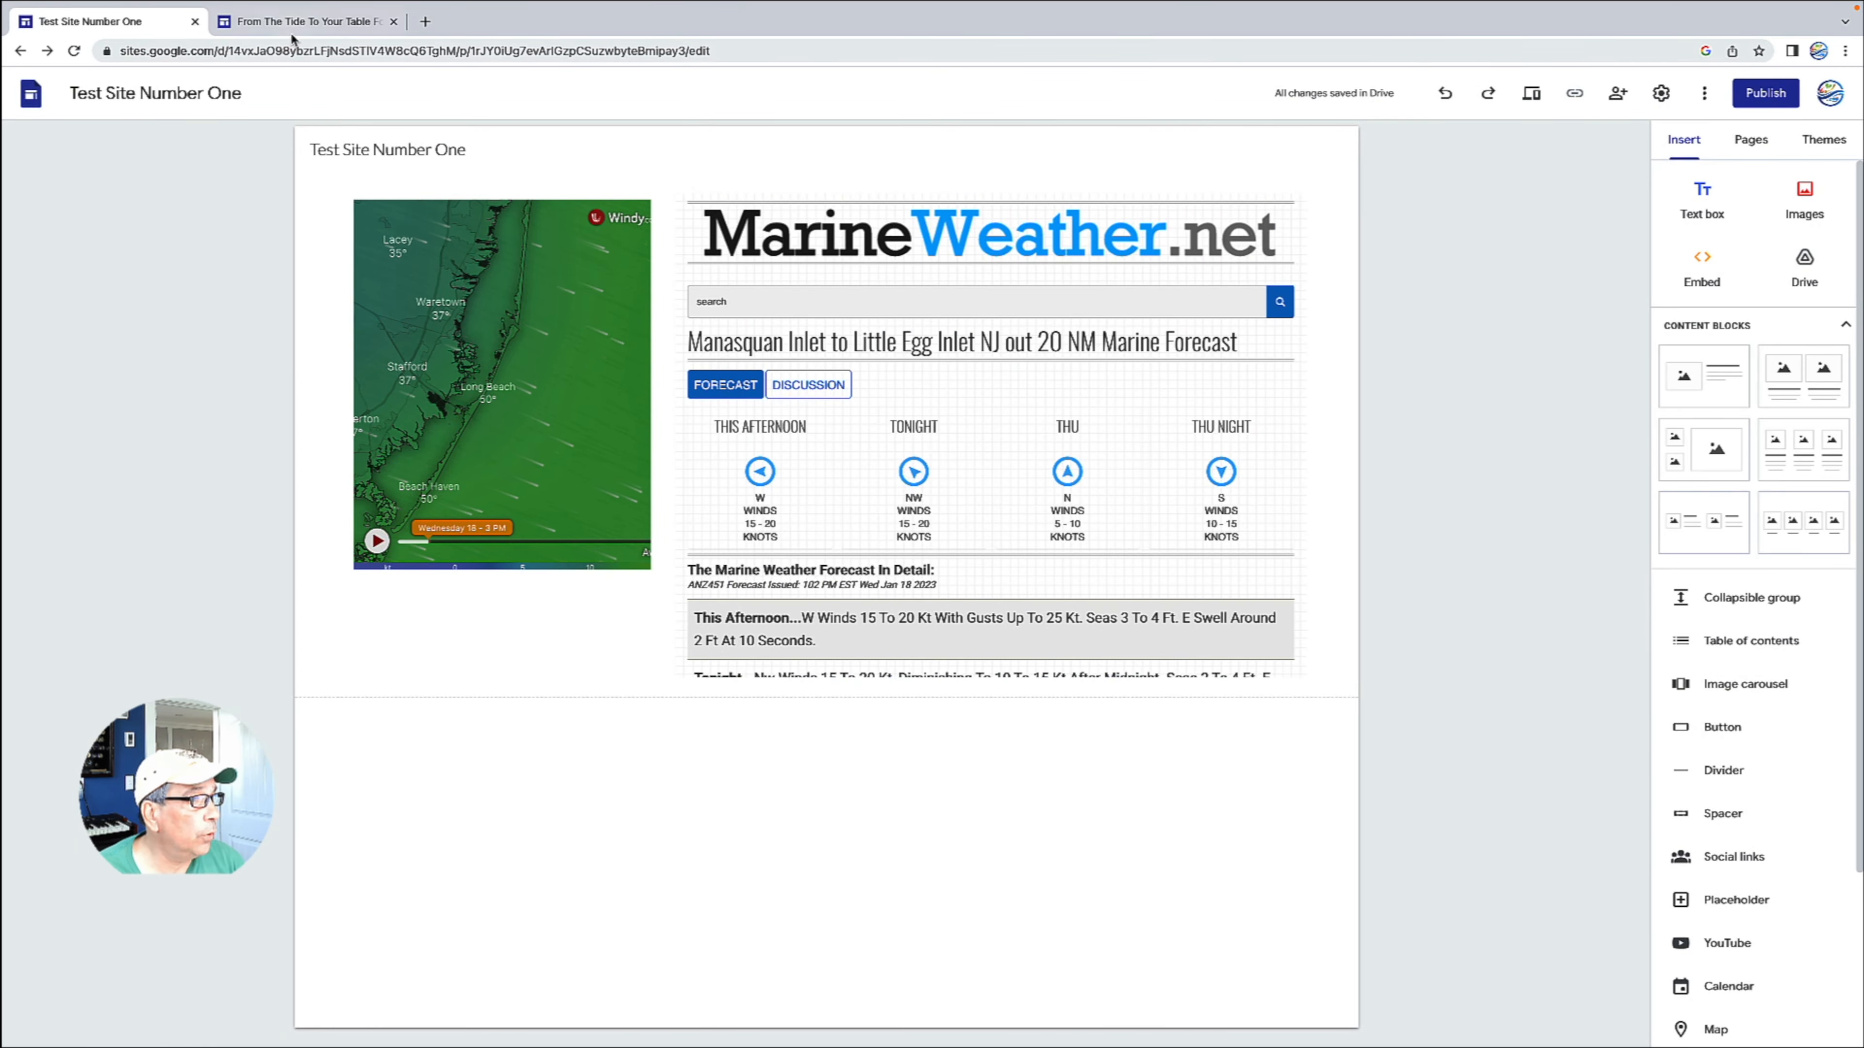
Step: Switch to the published From The Tide To Your Table Forecasts site and examine its Windy maps, Surfchex camera and NDBC buoy report
left_click(298, 22)
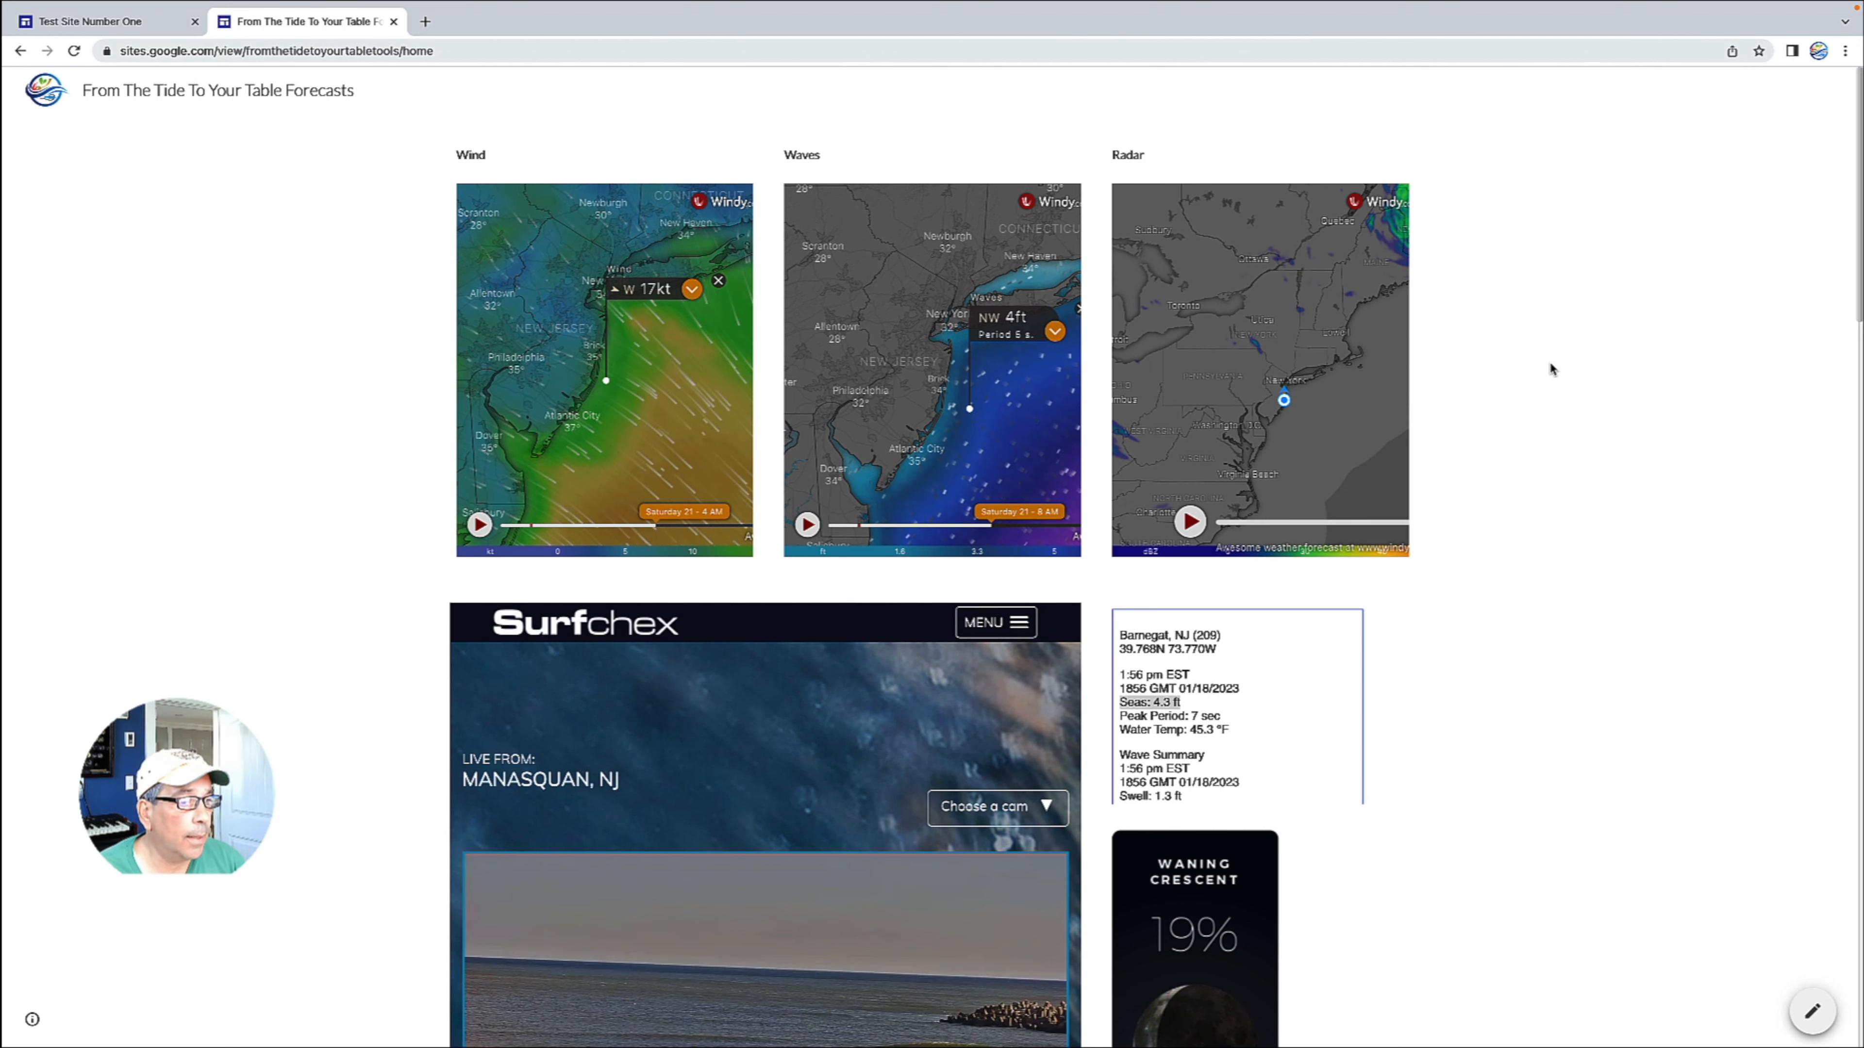
scroll(1545, 360, "down", 5)
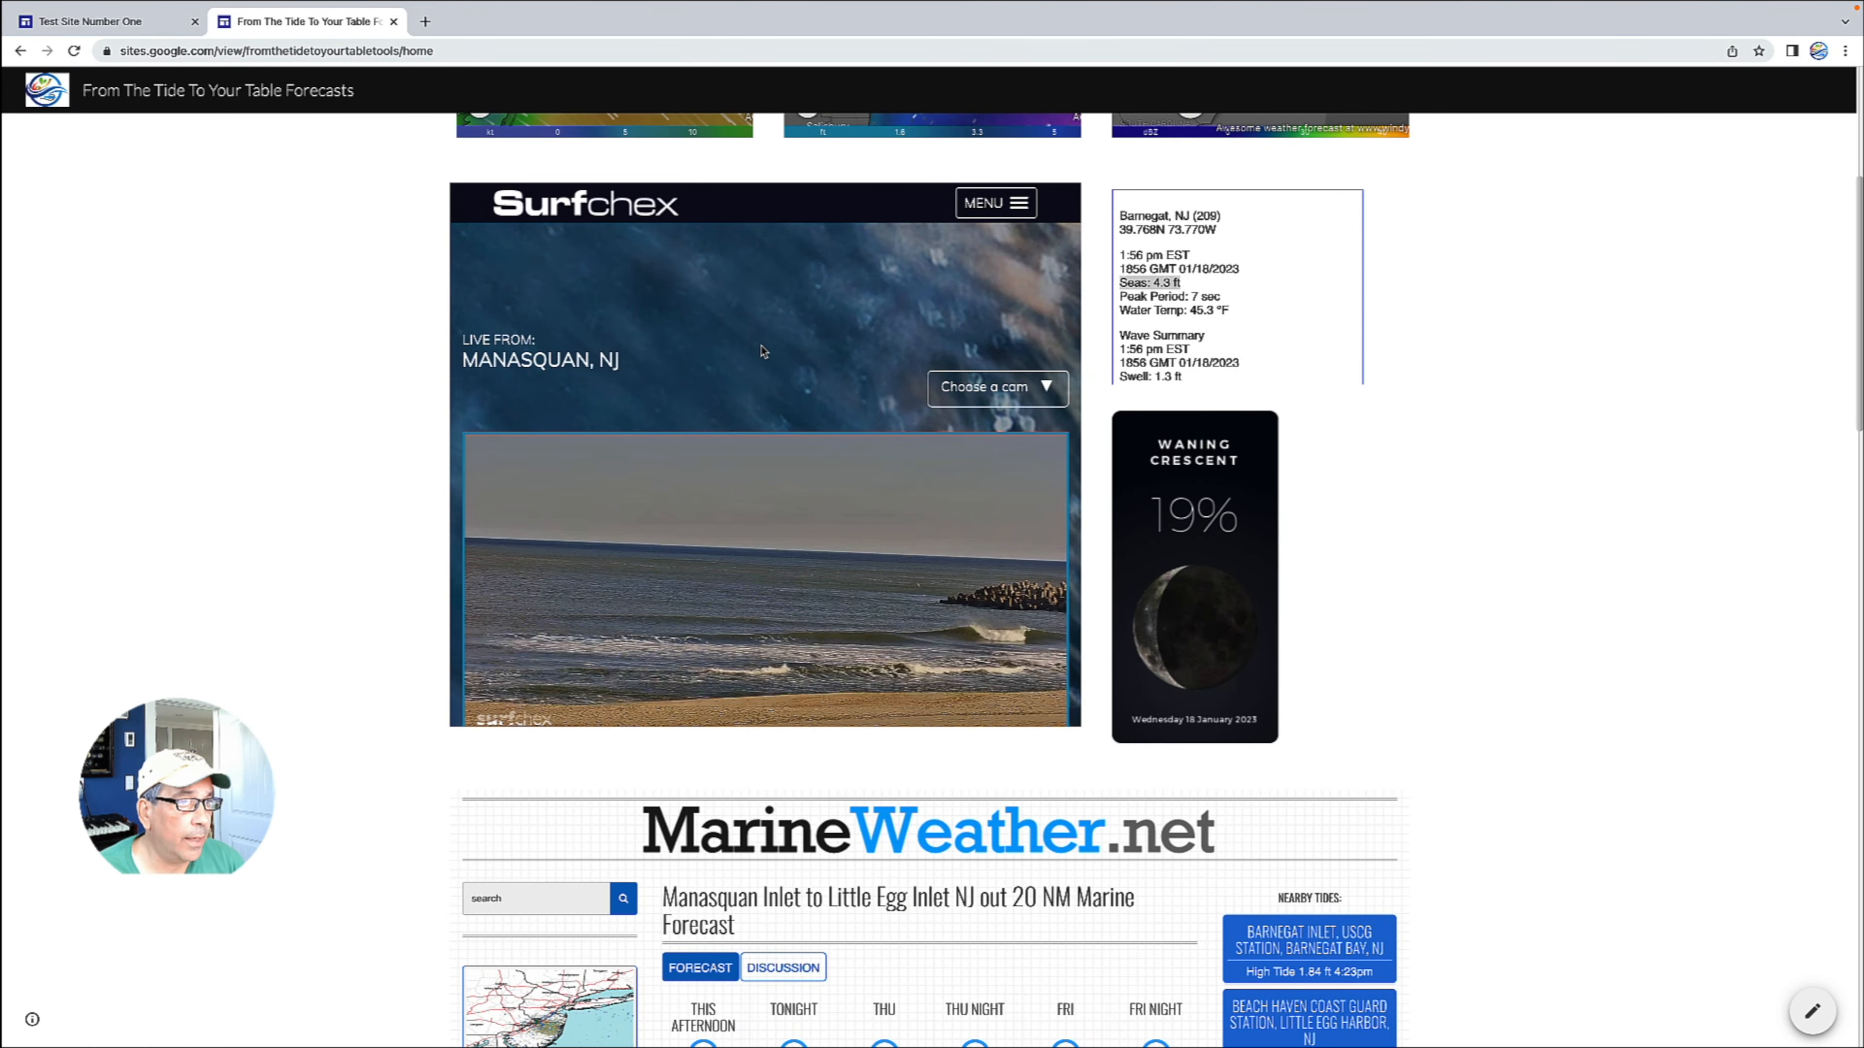
scroll(1198, 315, "up", 1)
scroll(1198, 315, "up", 1)
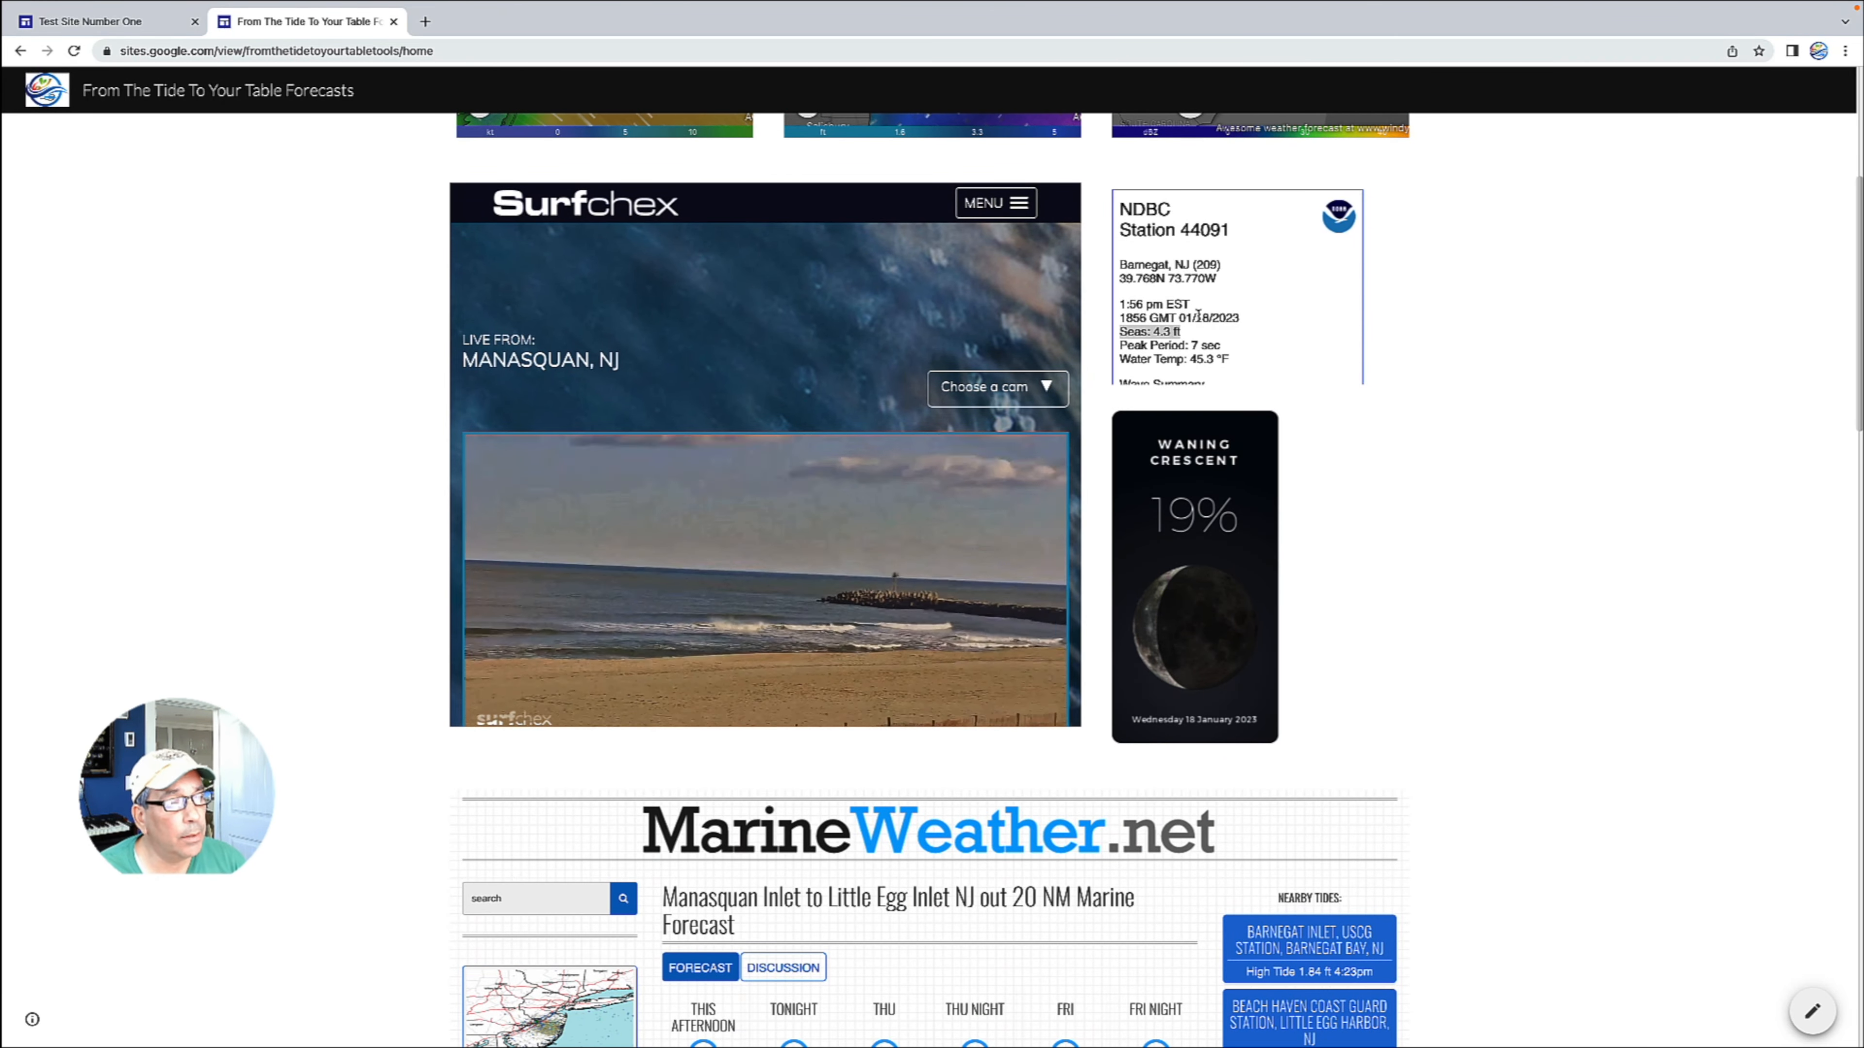
scroll(1197, 315, "down", 1)
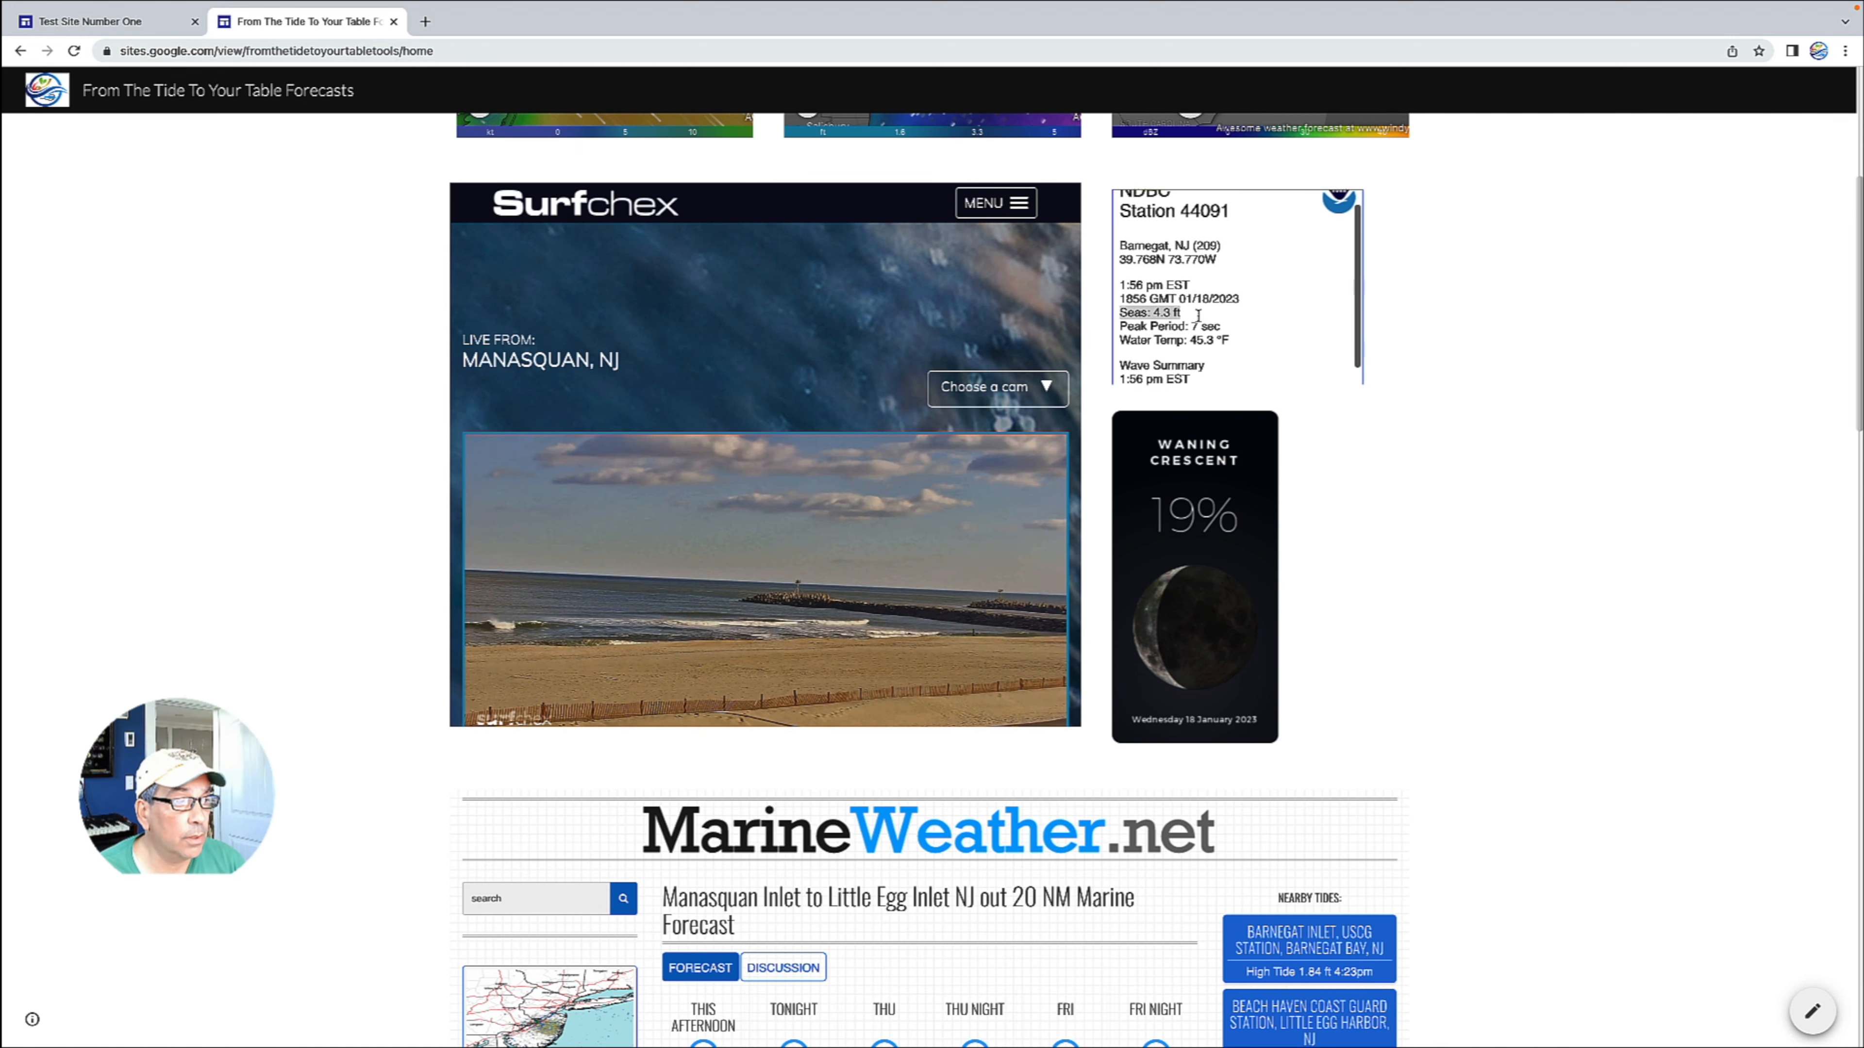
scroll(1346, 462, "down", 1)
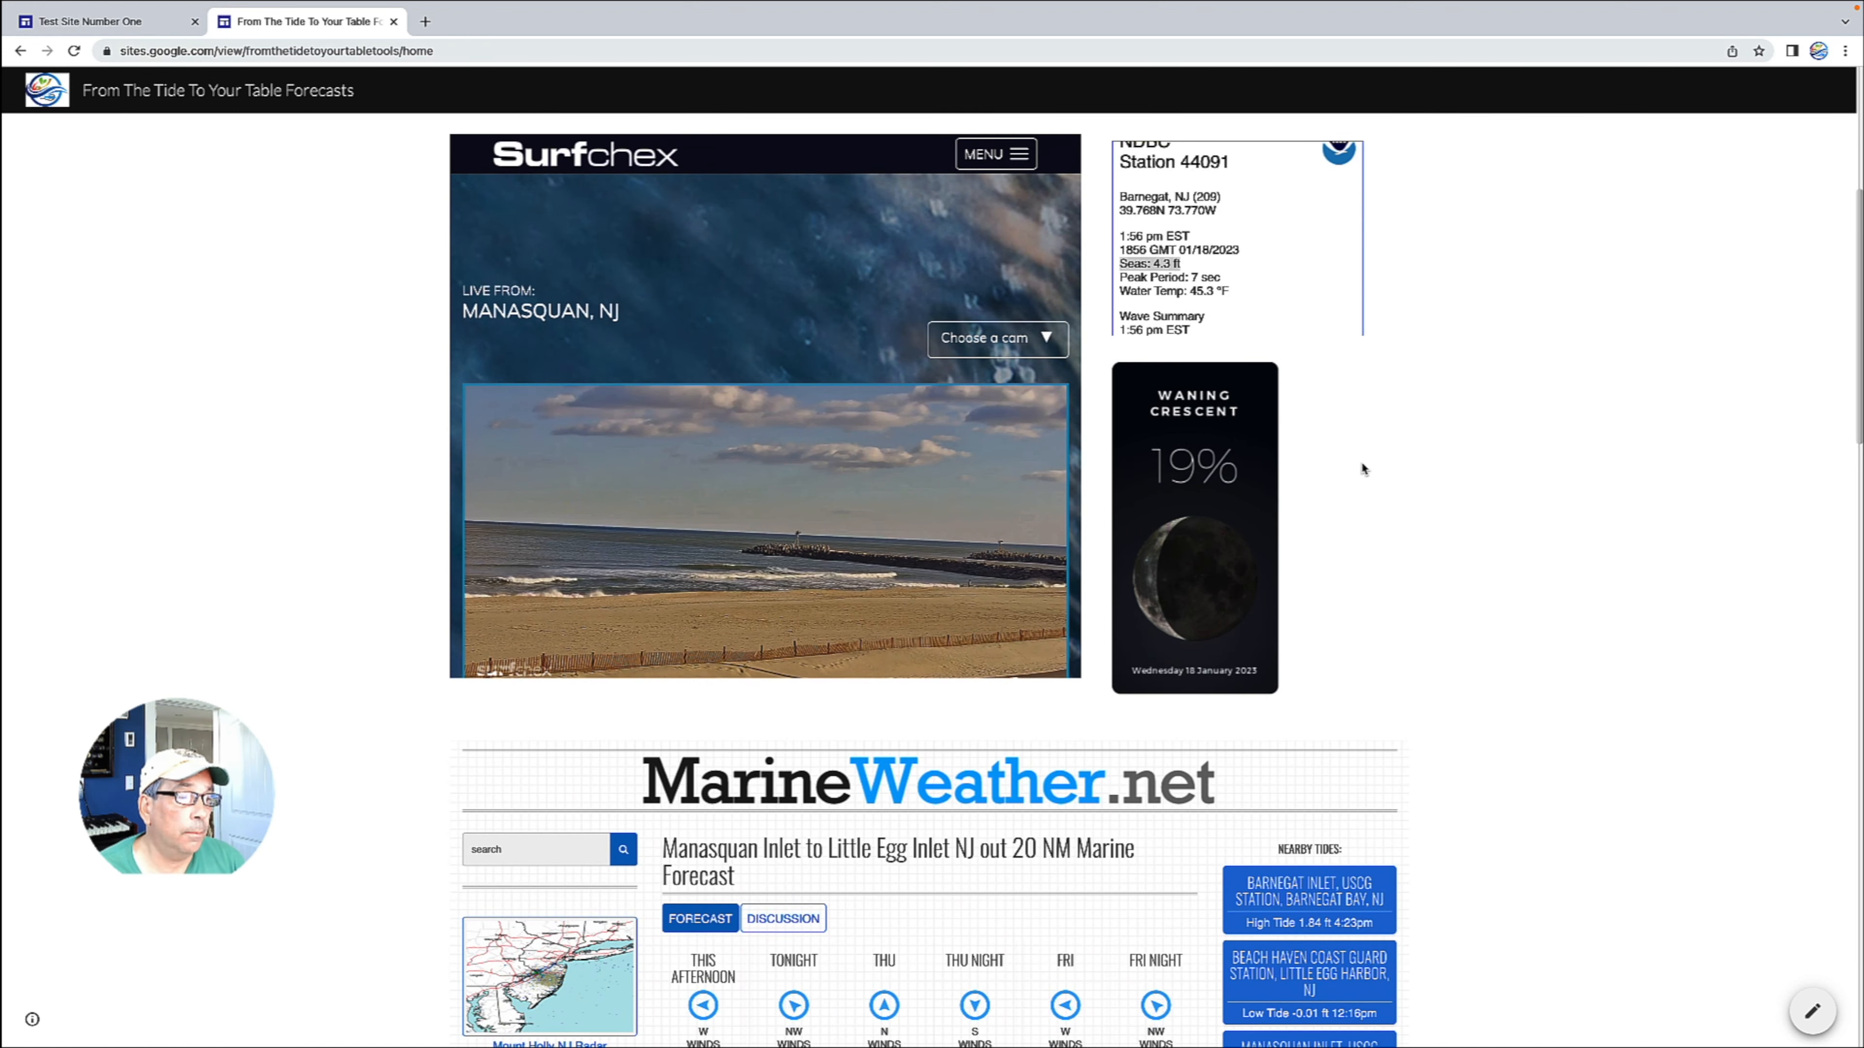
Step: Open the moon phase widget's source page, examine its lunar details, and return to the forecasts site
left_click(1243, 512)
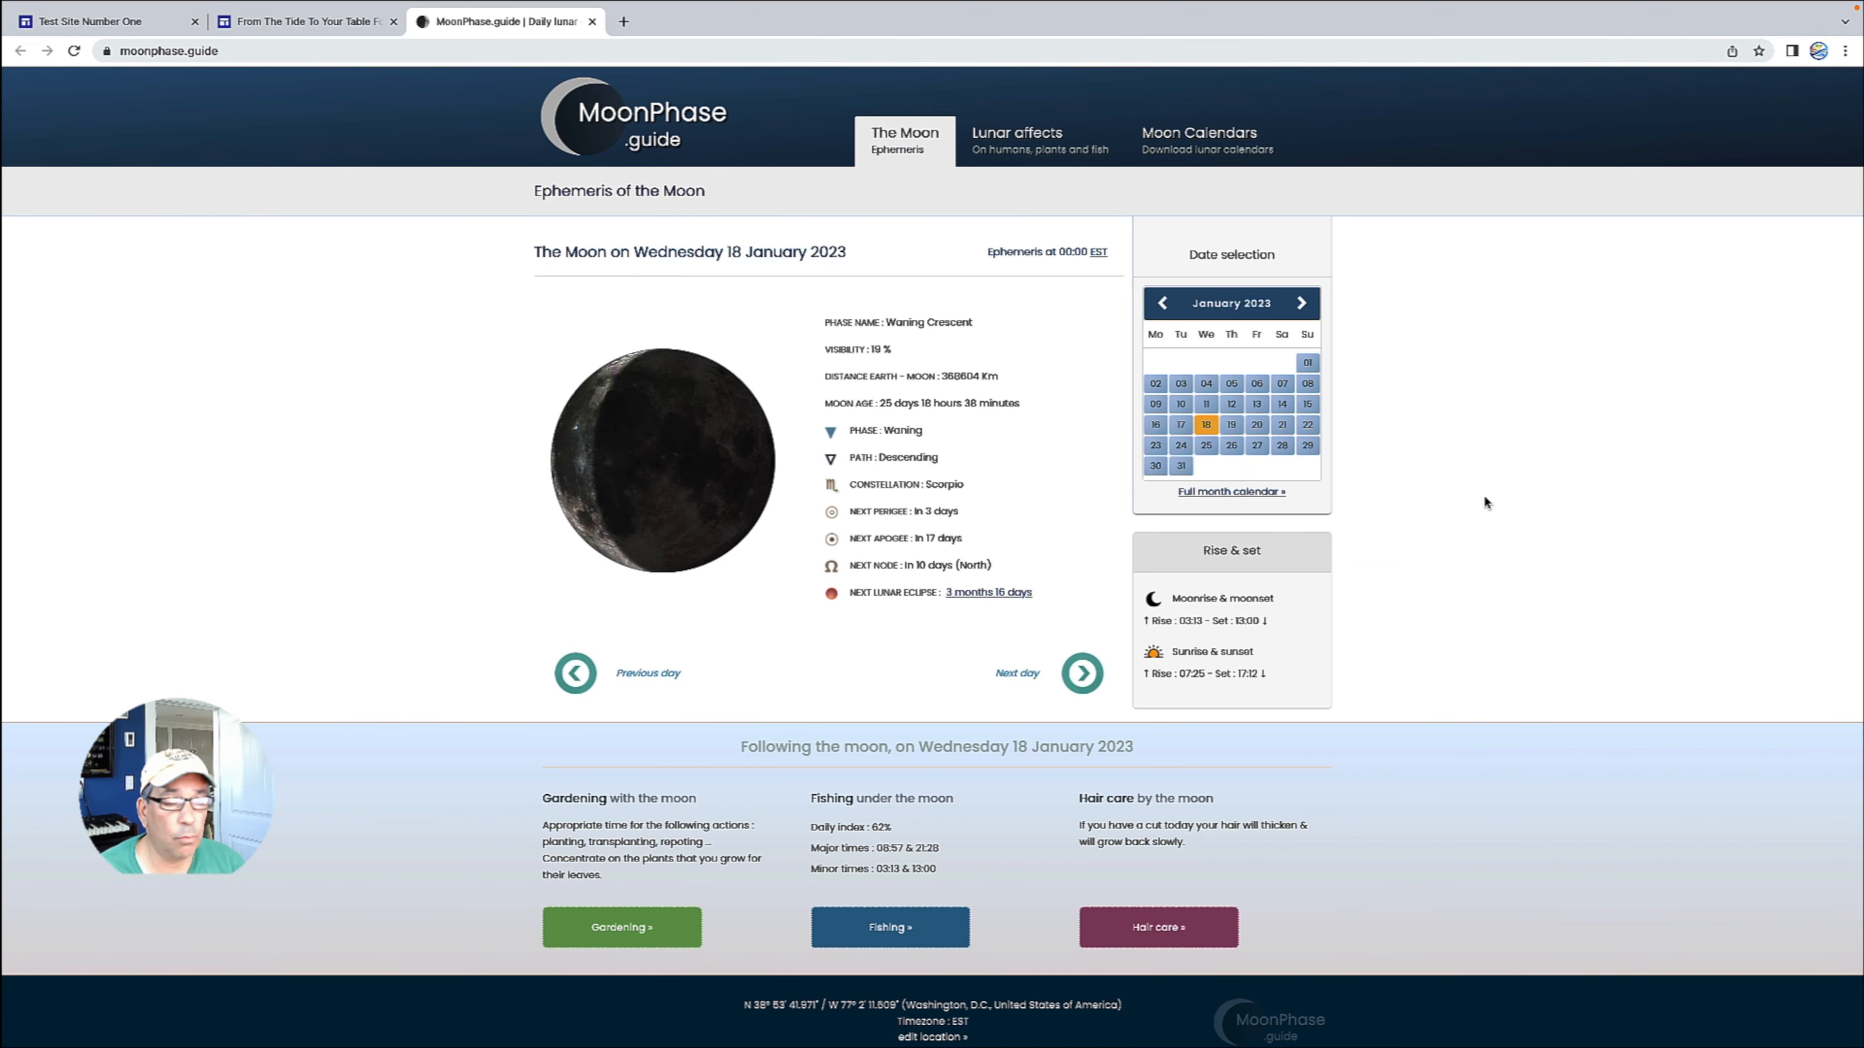
left_click(301, 22)
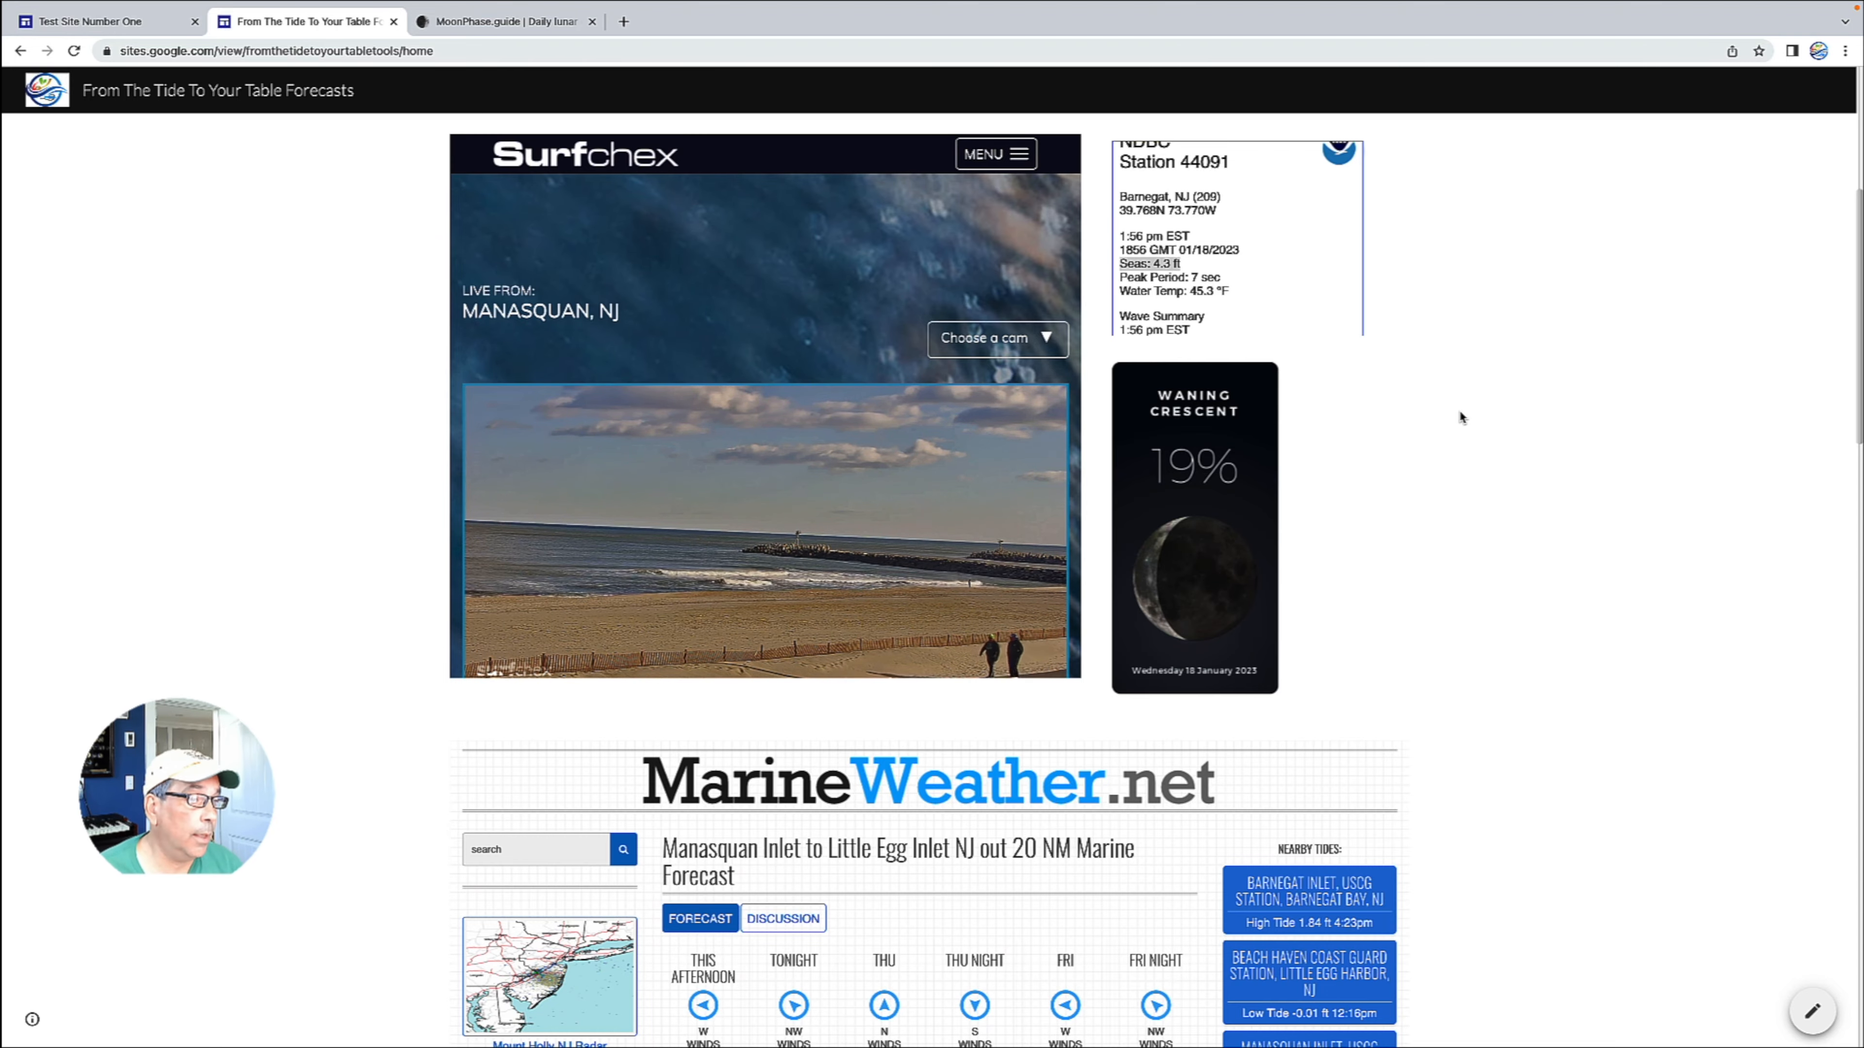
Step: Examine the forecasts site's marine forecast, National Hurricane Center embed, tide tables and fishing videos, and return to the Windy maps
scroll(1460, 417, "down", 6)
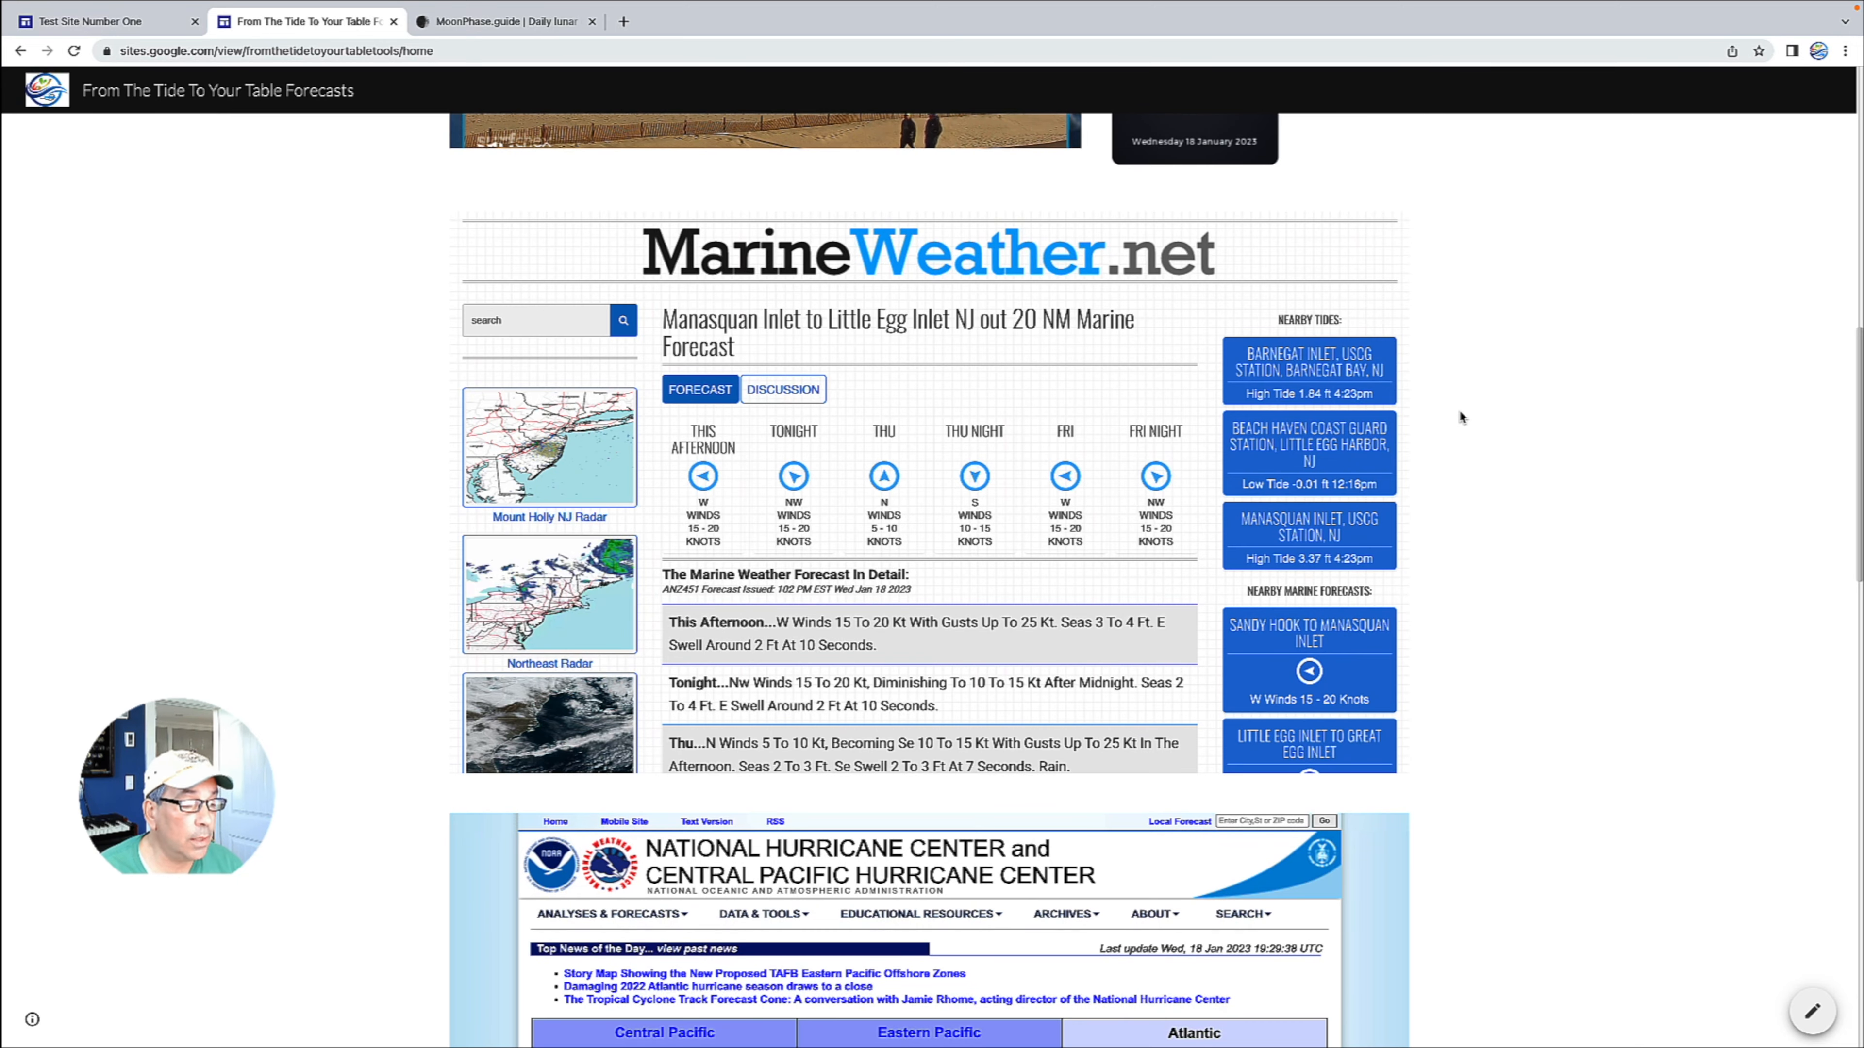
scroll(1460, 416, "down", 4)
scroll(1461, 416, "down", 3)
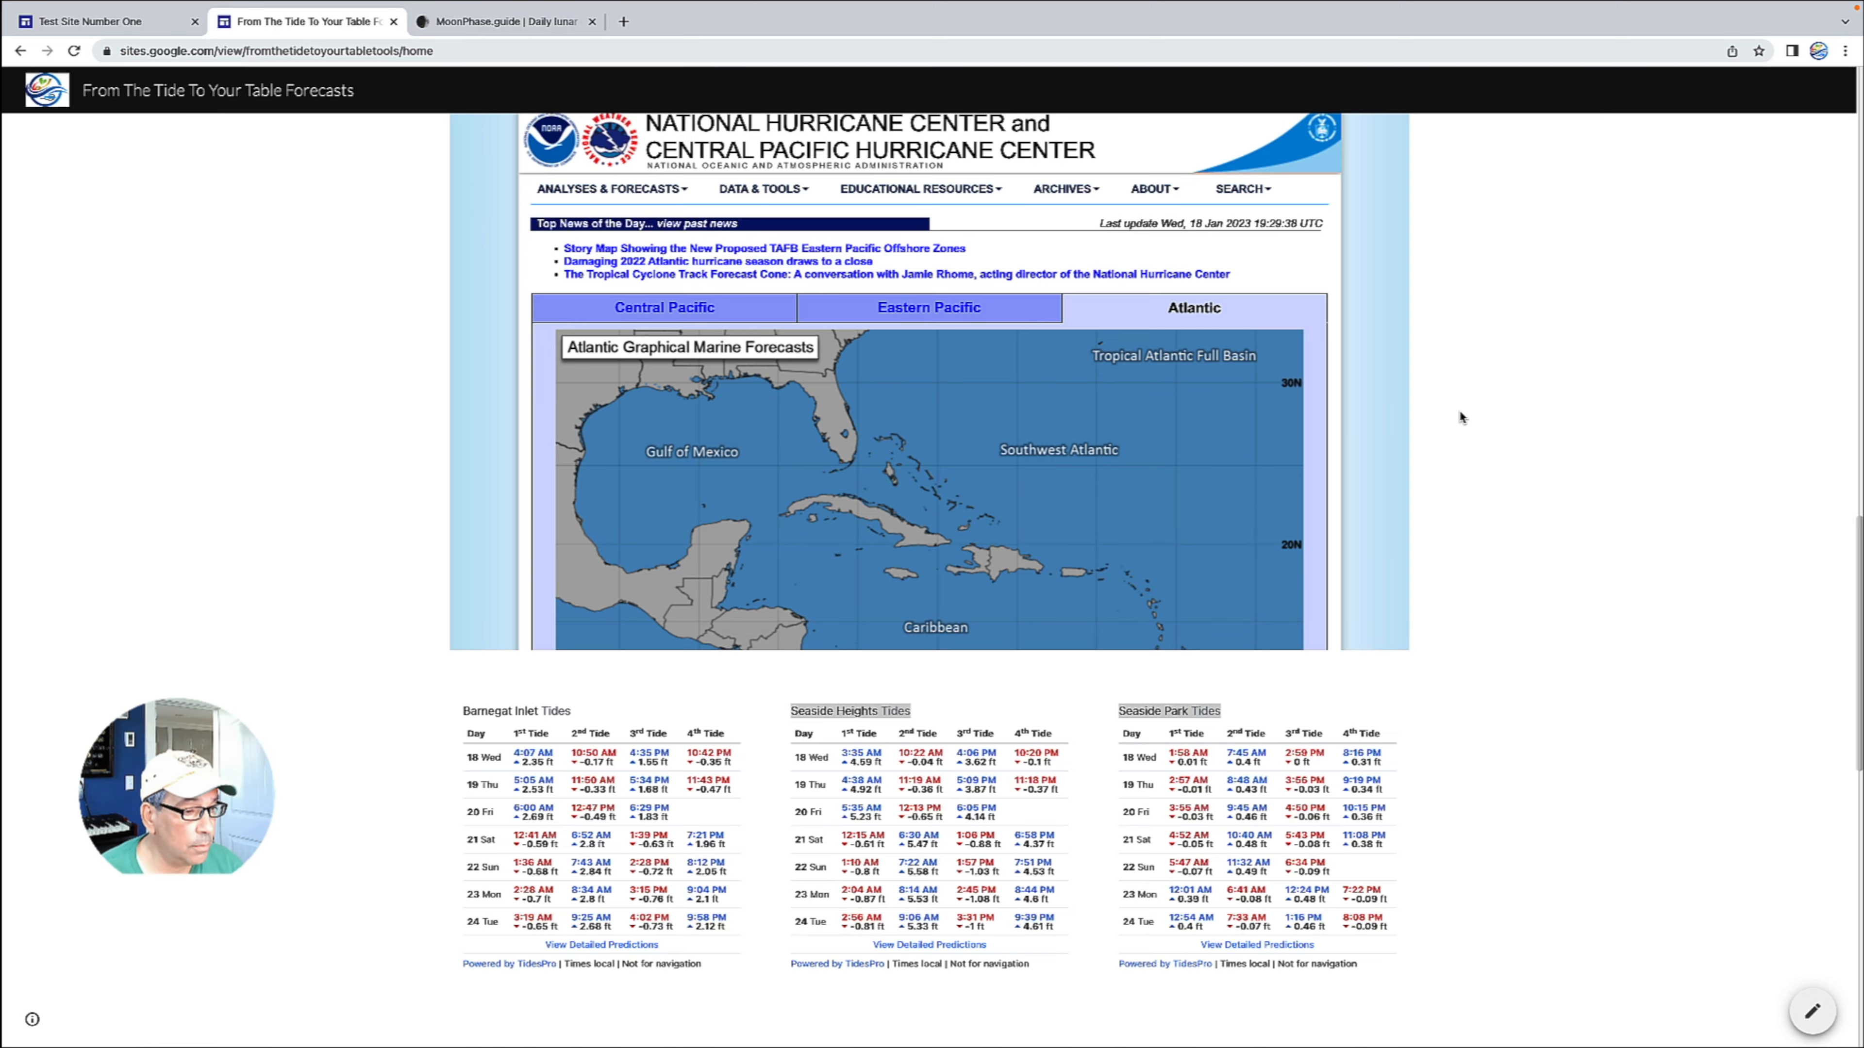
scroll(1461, 417, "down", 5)
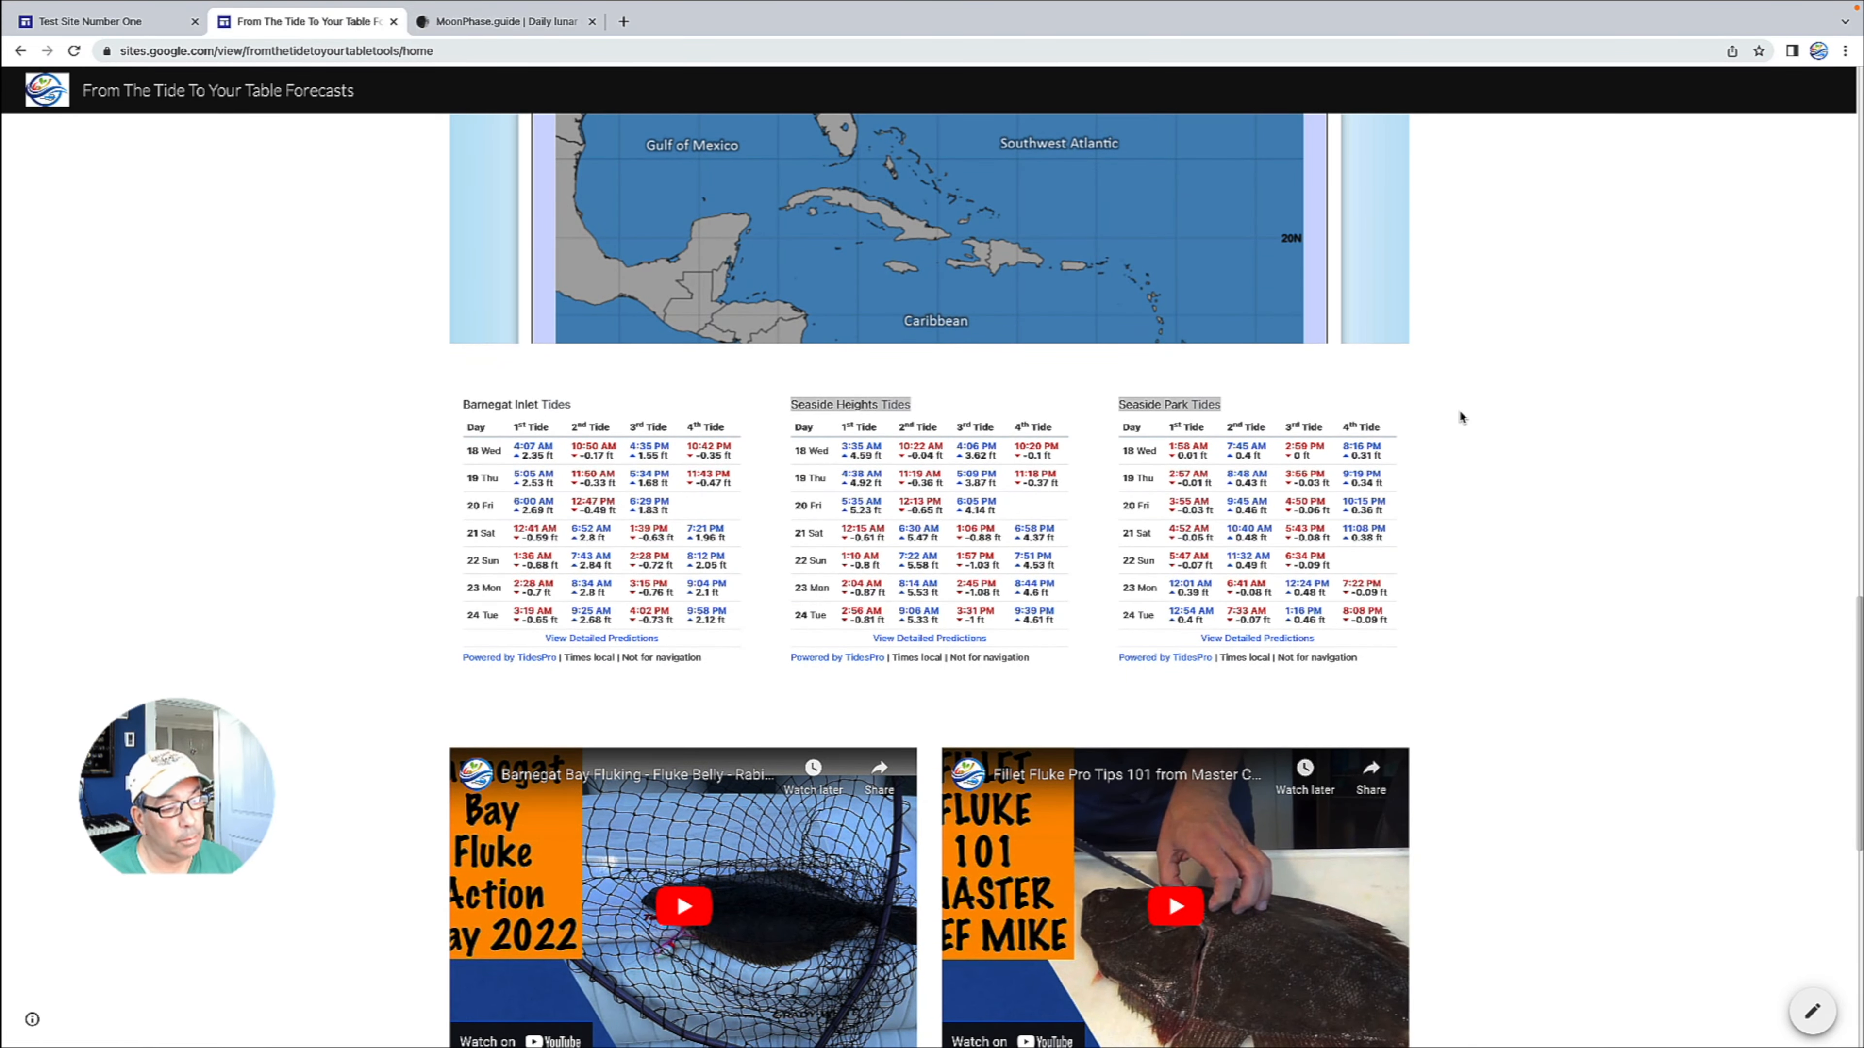
scroll(1460, 417, "down", 10)
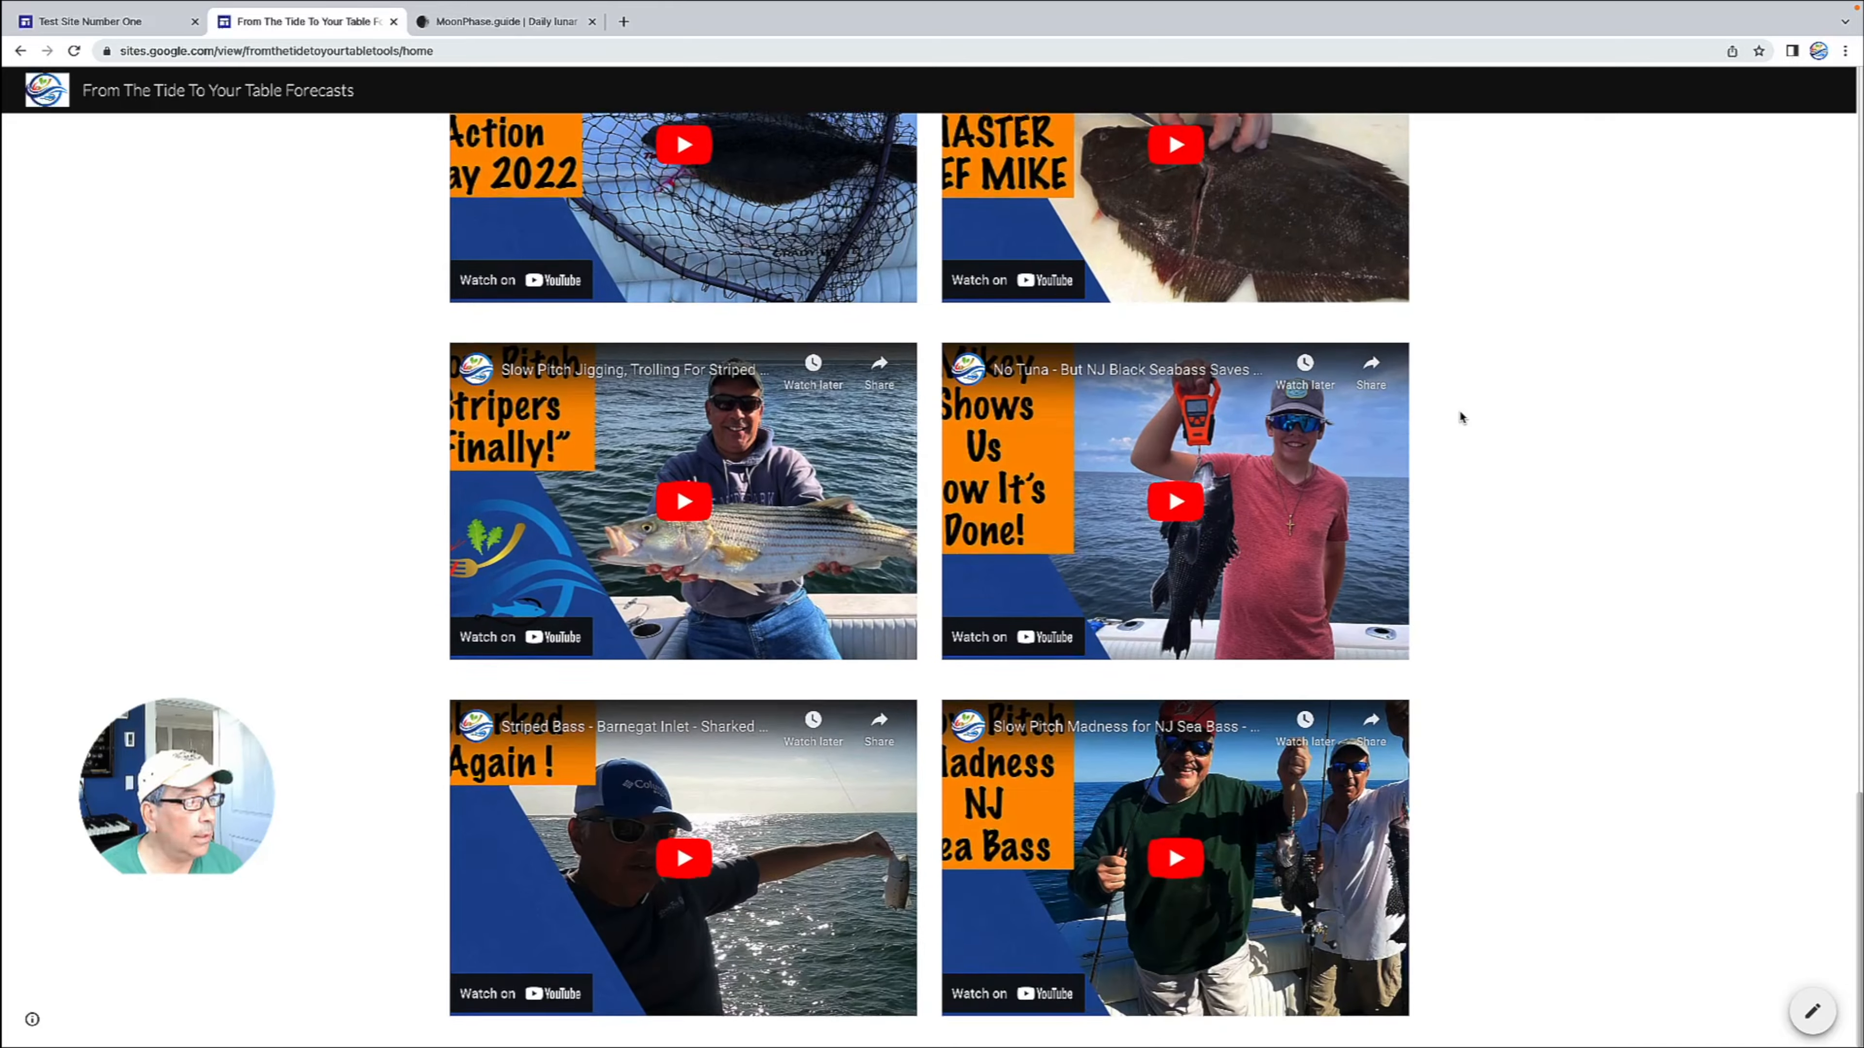
scroll(1460, 417, "up", 5)
scroll(1460, 417, "down", 5)
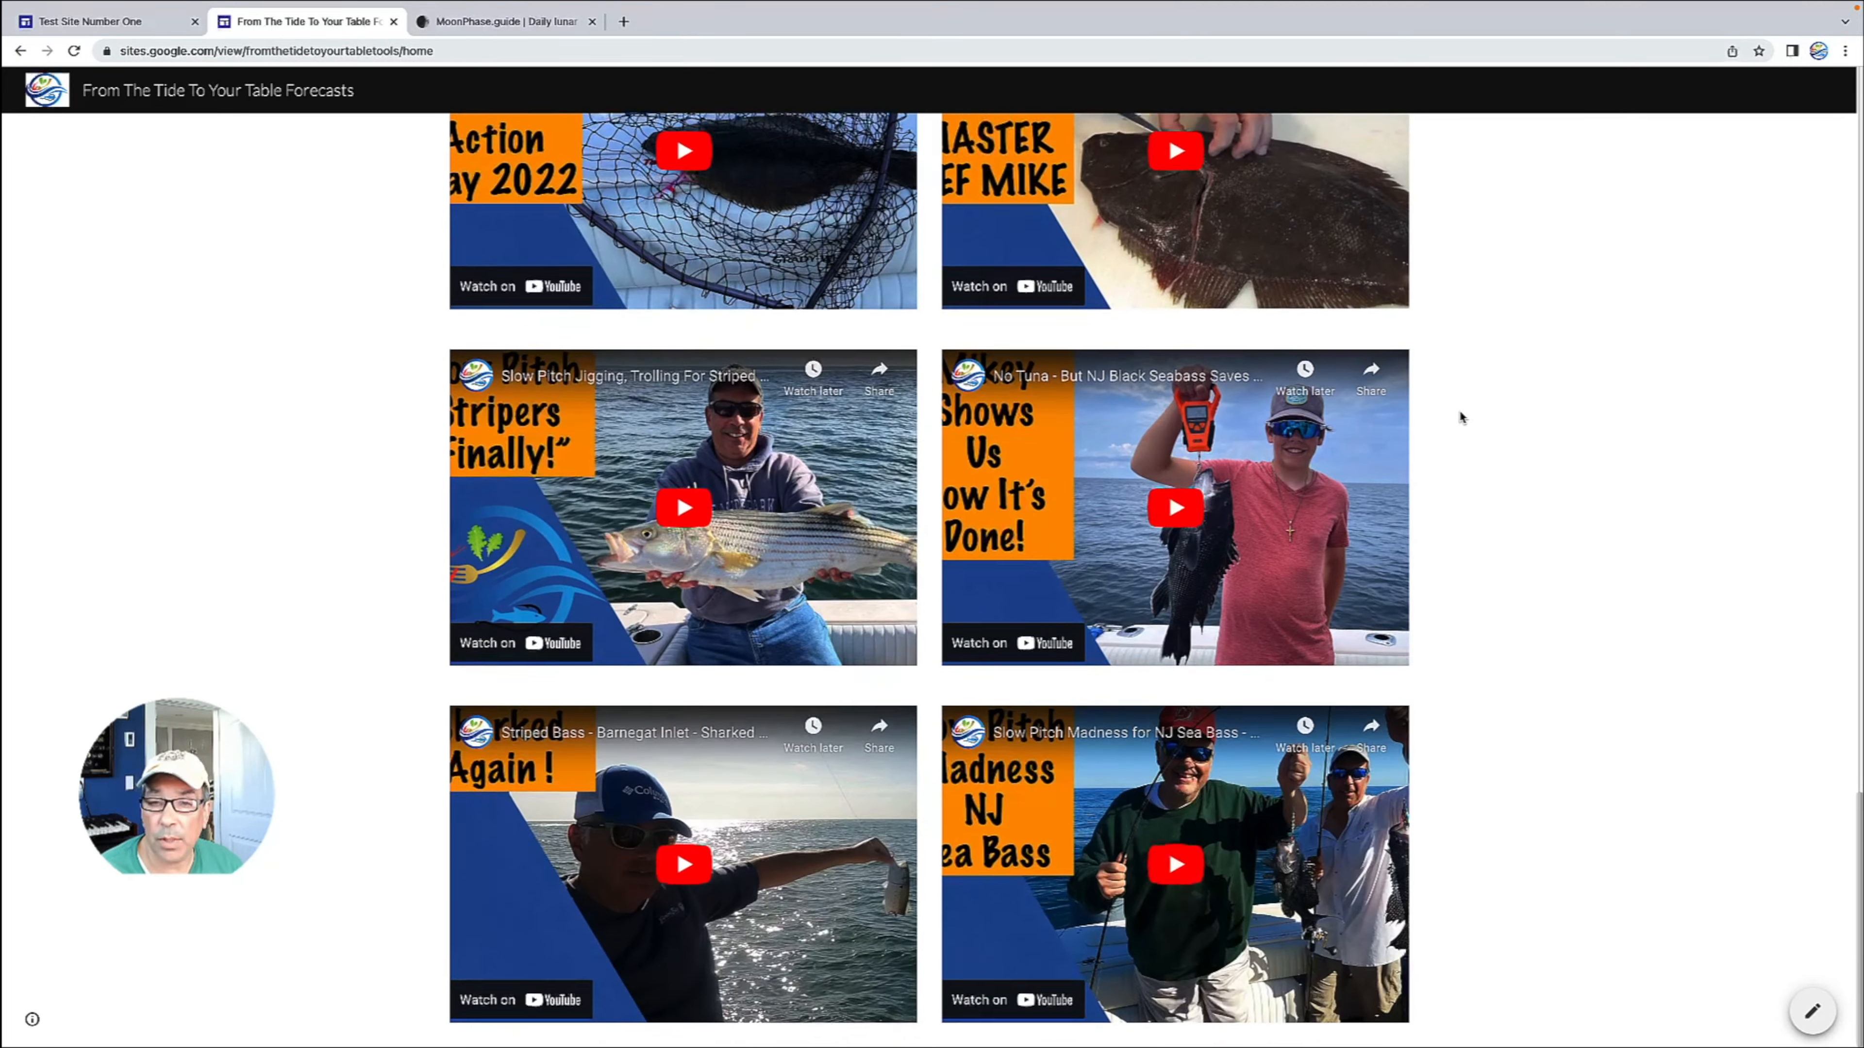
scroll(1460, 417, "up", 15)
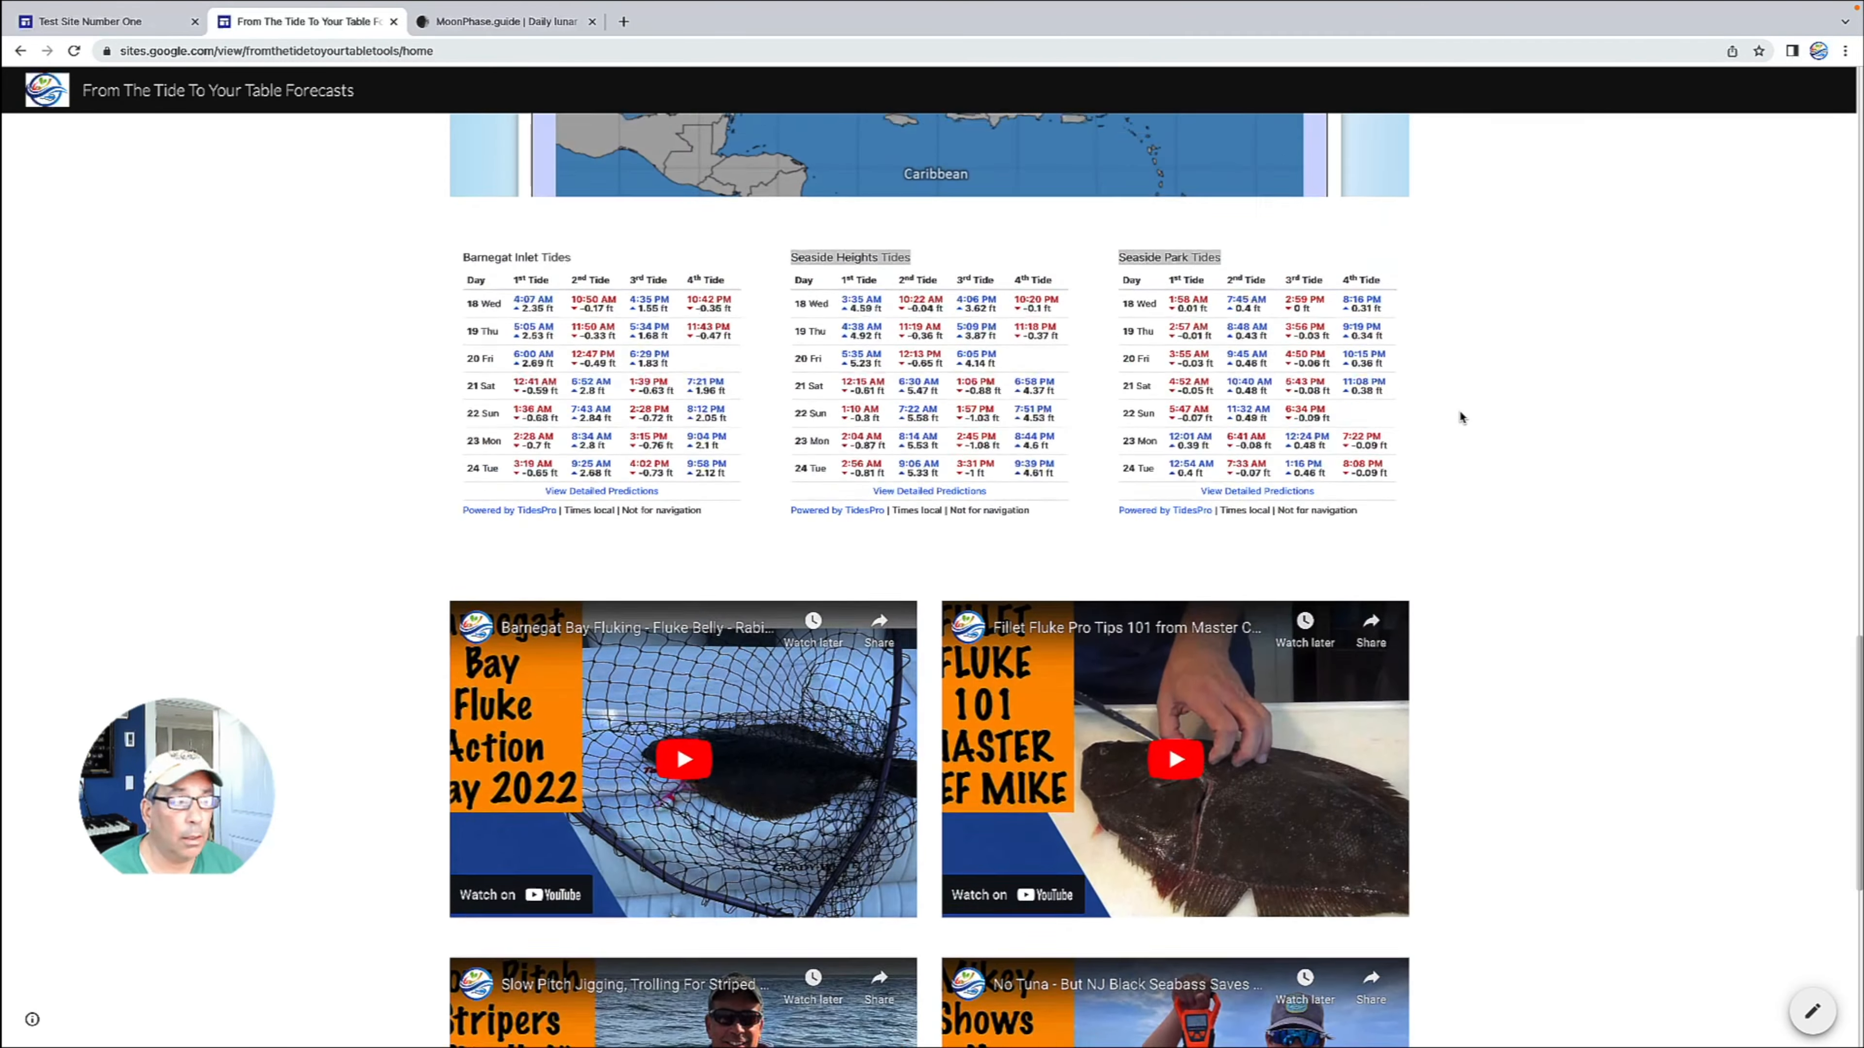
scroll(1461, 416, "up", 20)
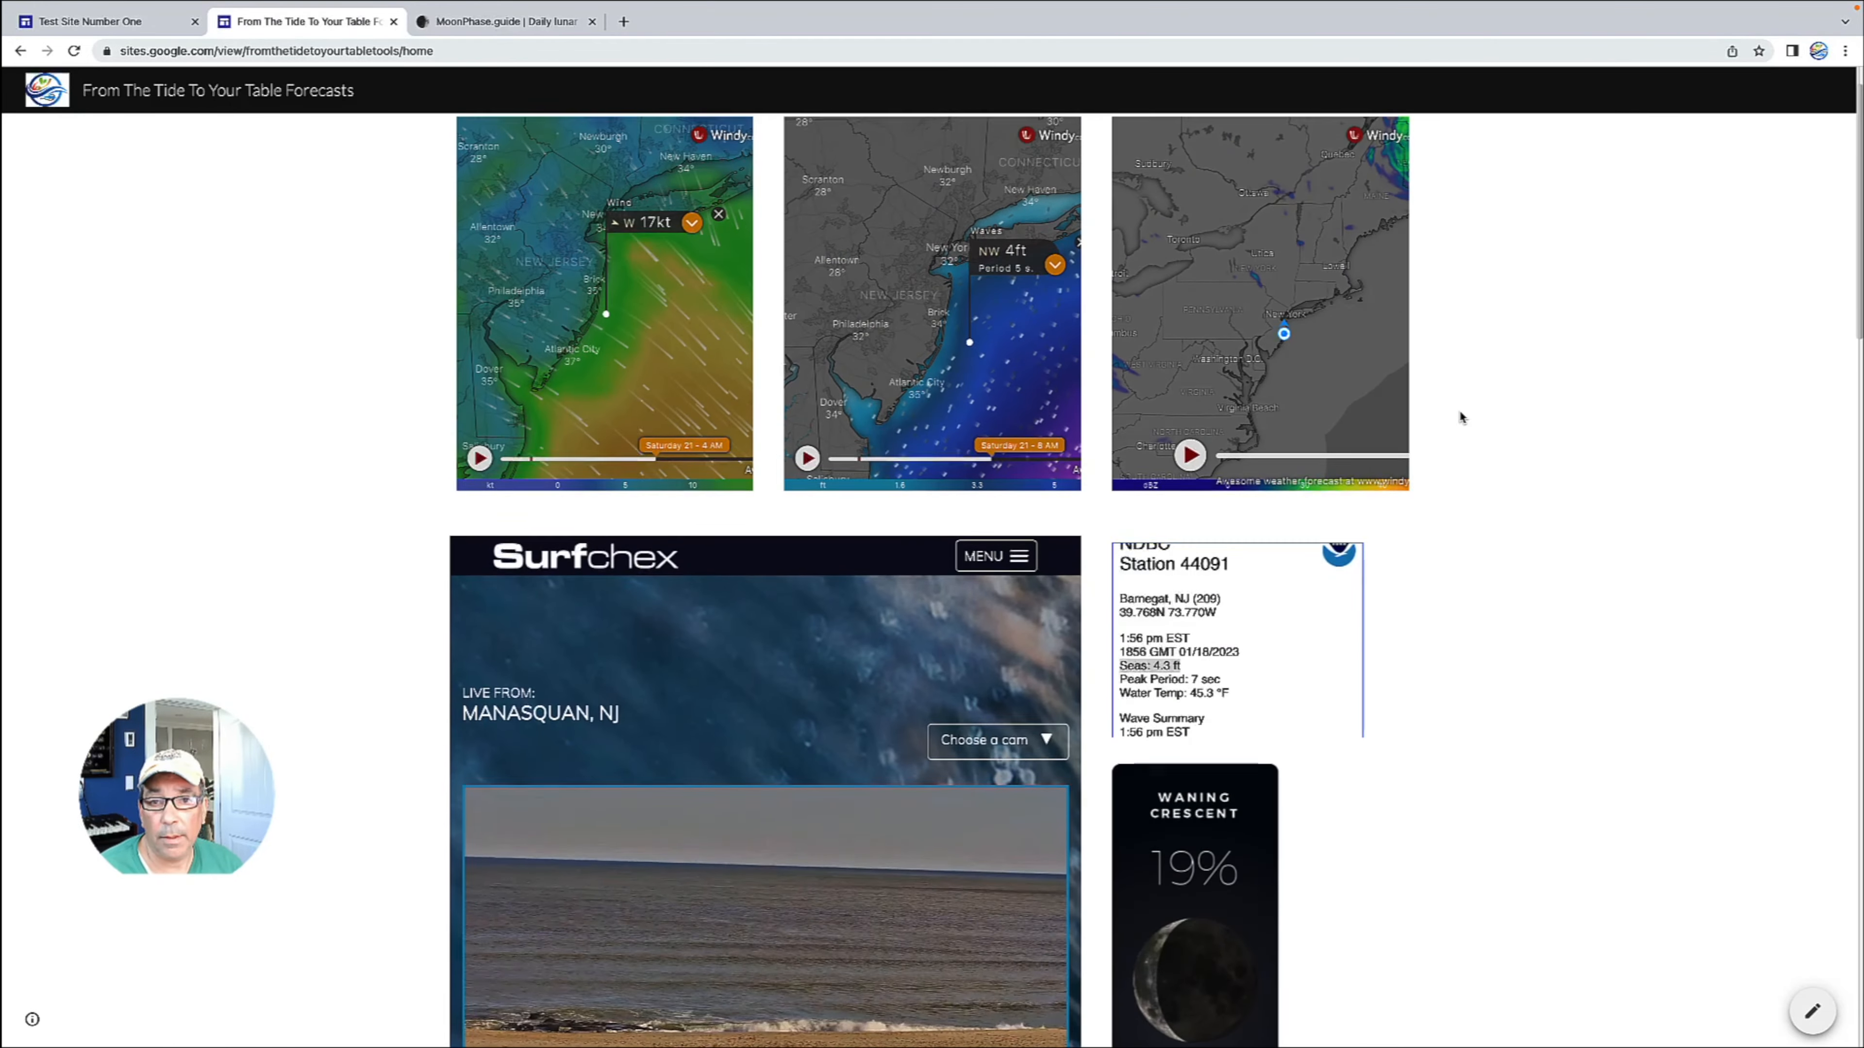